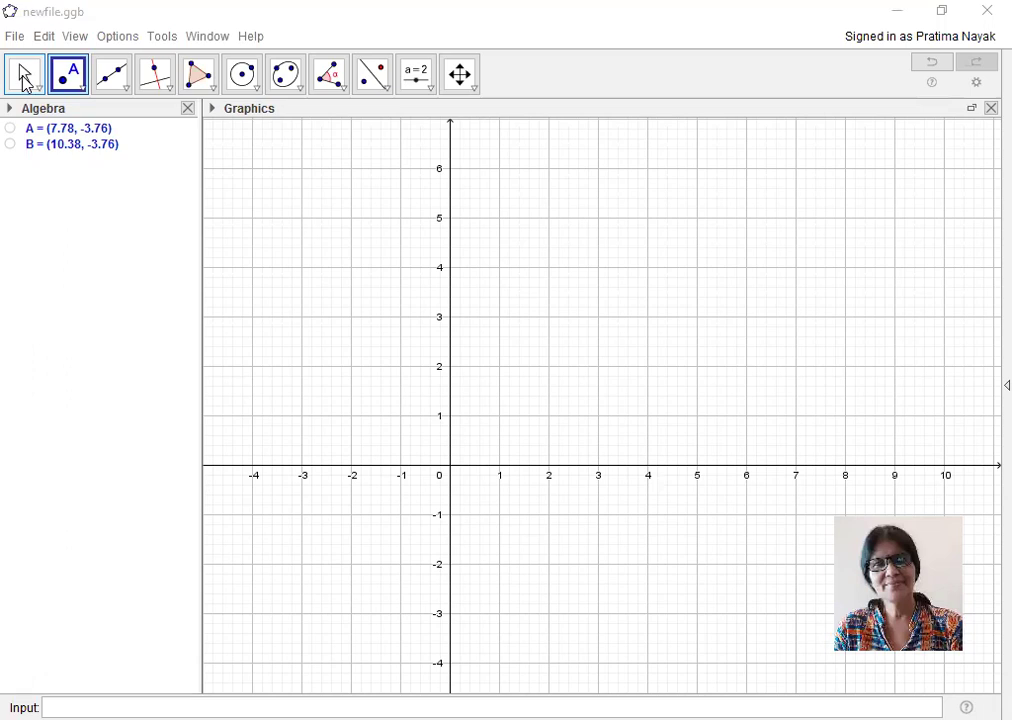
Browse the point and polygon tool lists without choosing a tool.
click(88, 95)
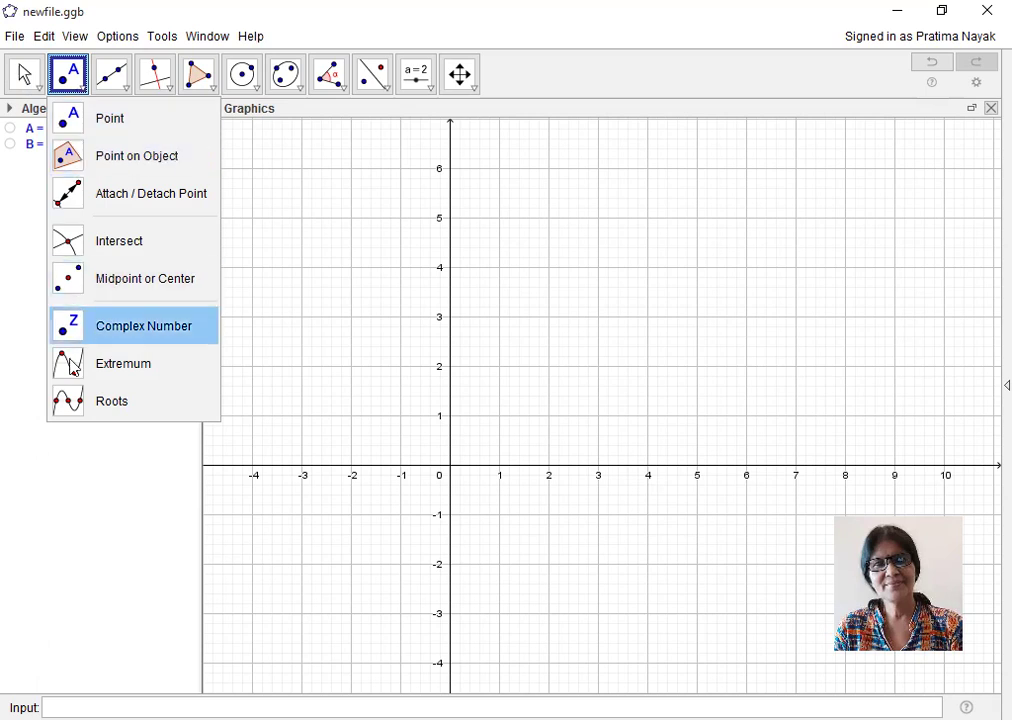
mouse_move(127, 88)
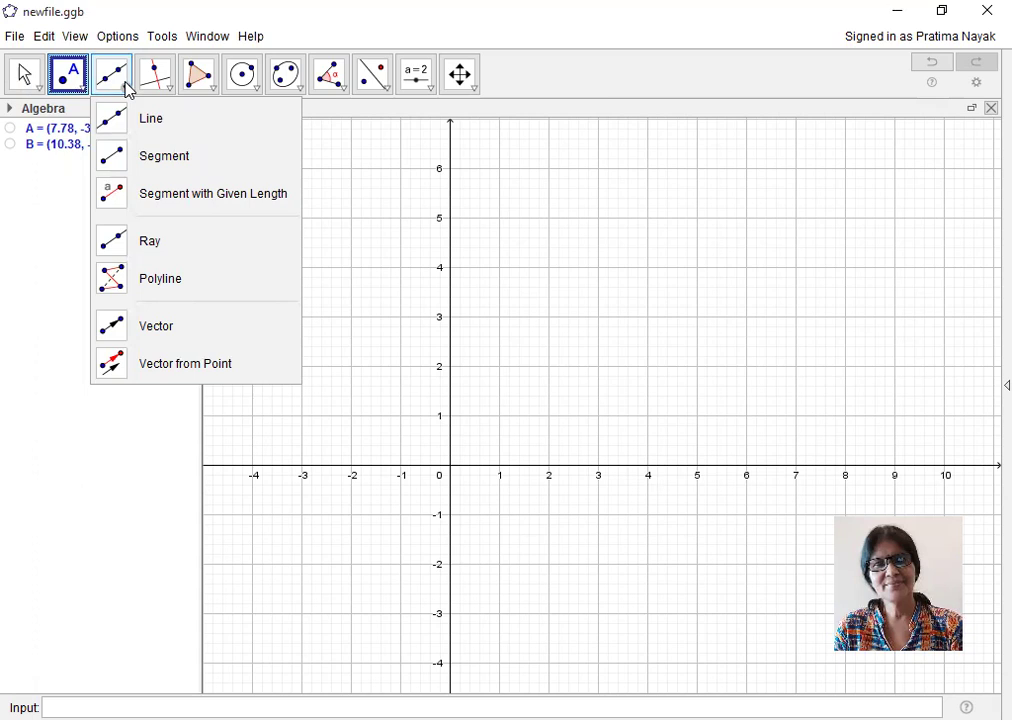
mouse_move(176, 90)
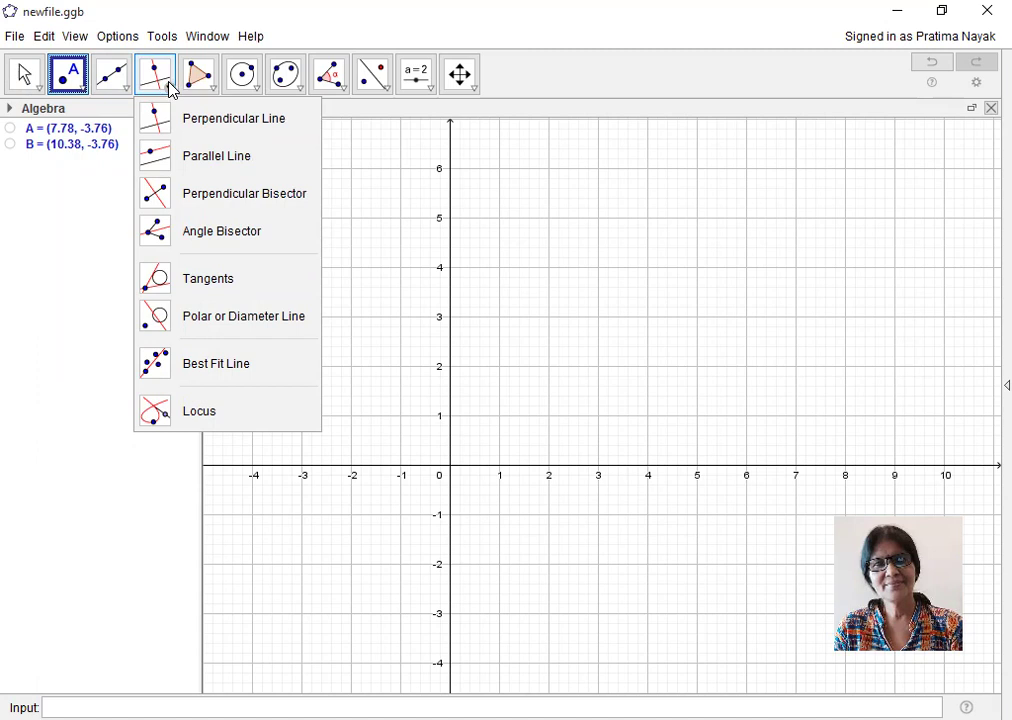
mouse_move(207, 100)
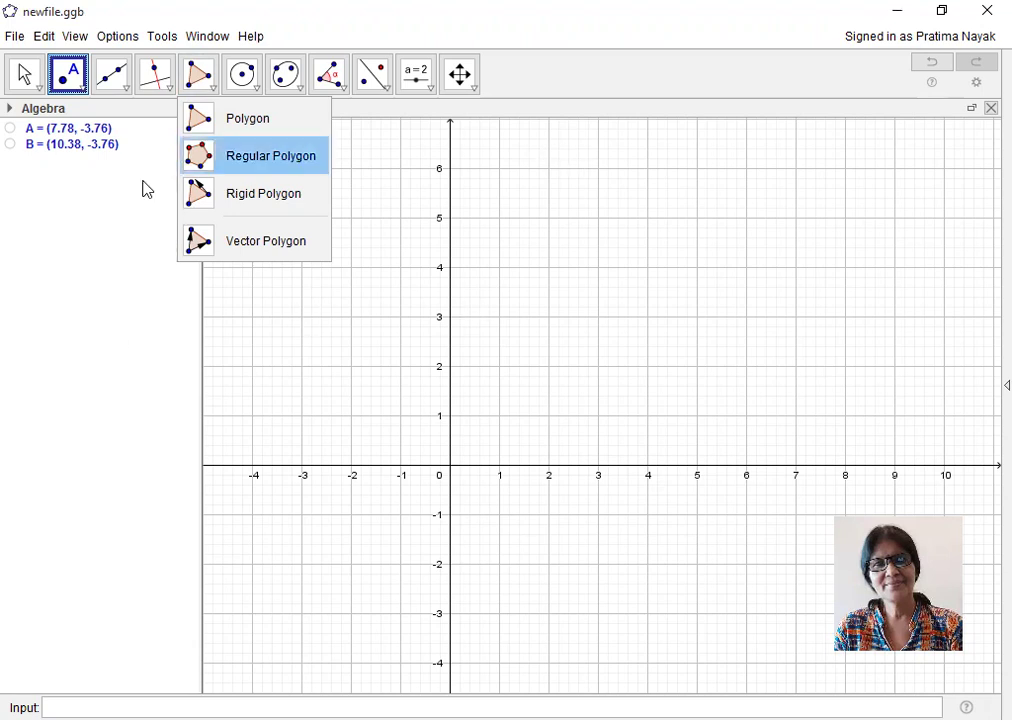
click(11, 271)
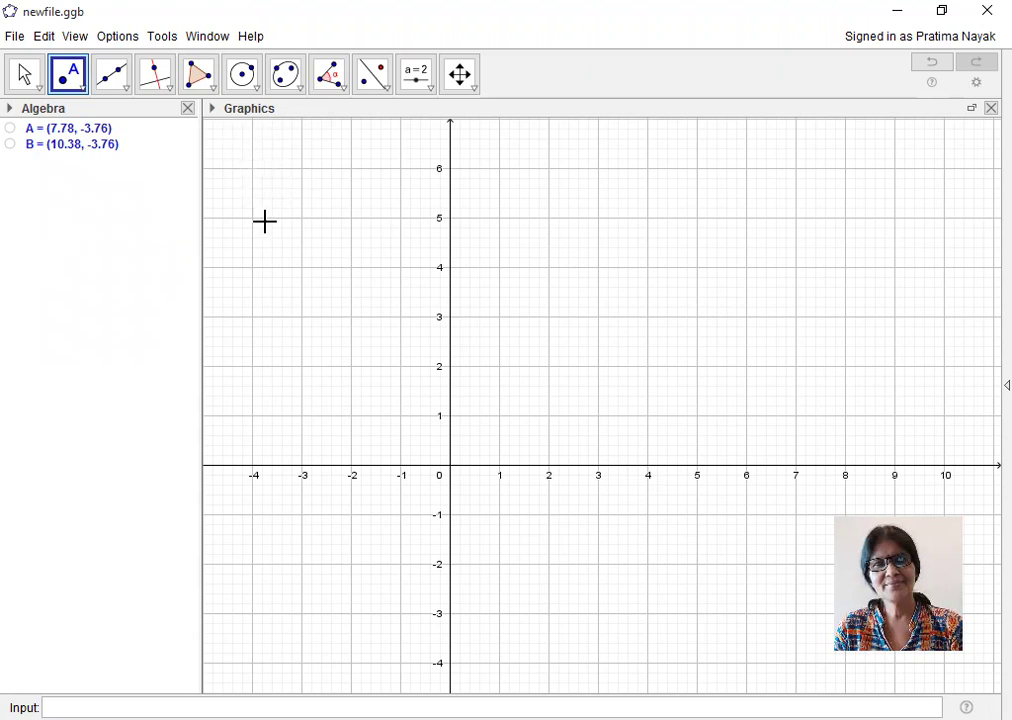
Hide the coordinate axes and the grid in the Graphics view.
right_click(322, 188)
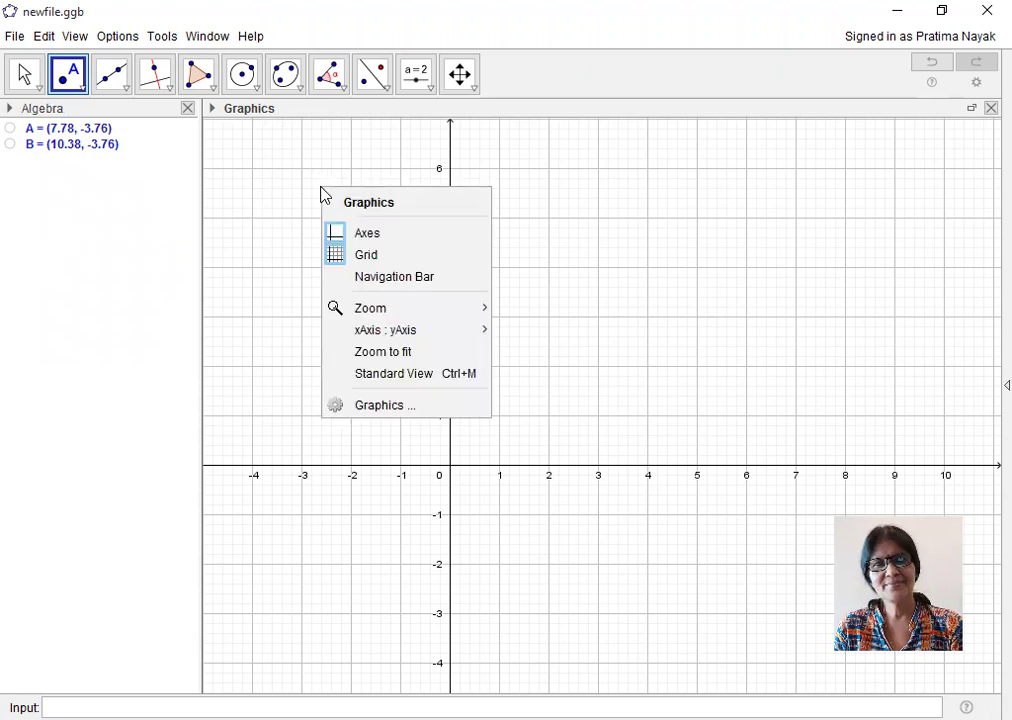
click(371, 233)
right_click(312, 211)
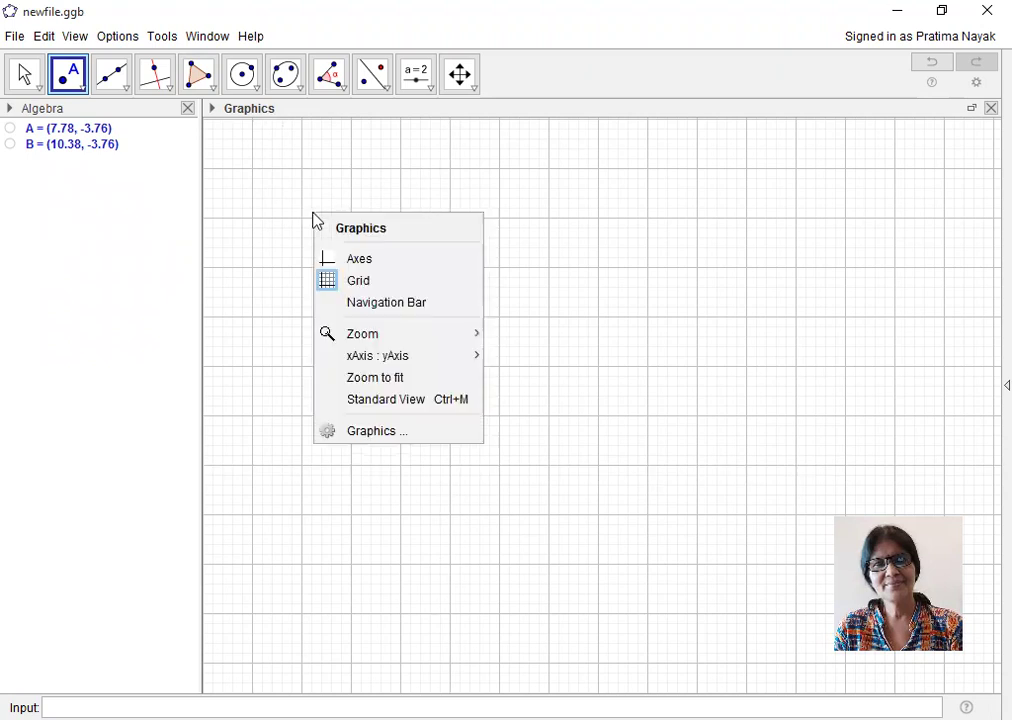
click(358, 283)
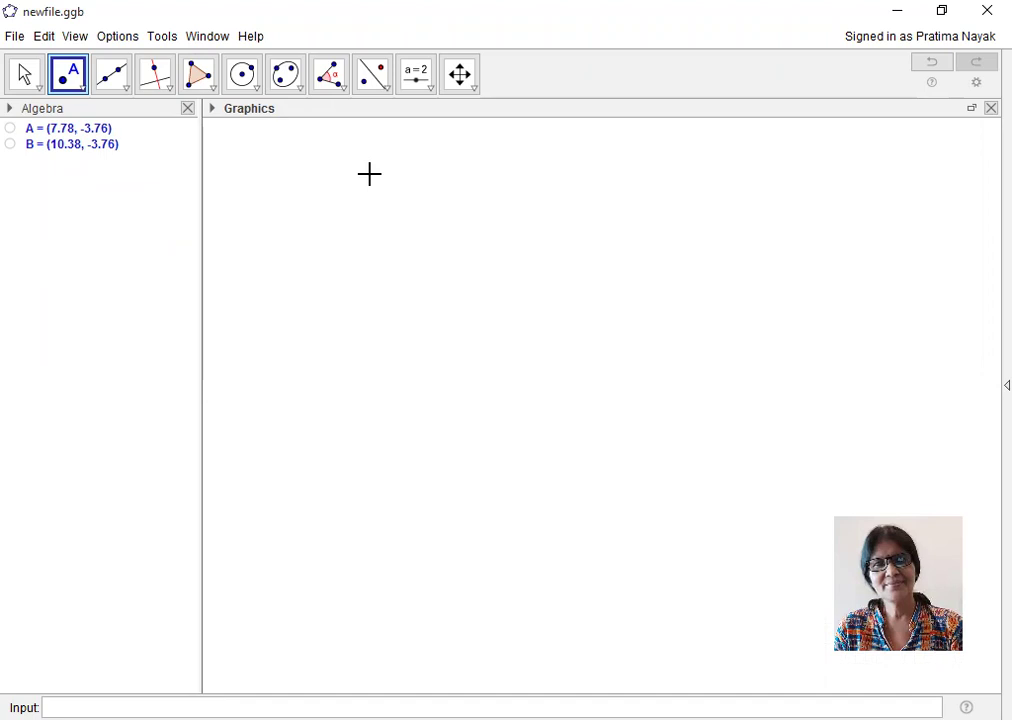
Build a 3-vertex regular polygon on new points C and D, giving equilateral triangle poly1.
click(211, 88)
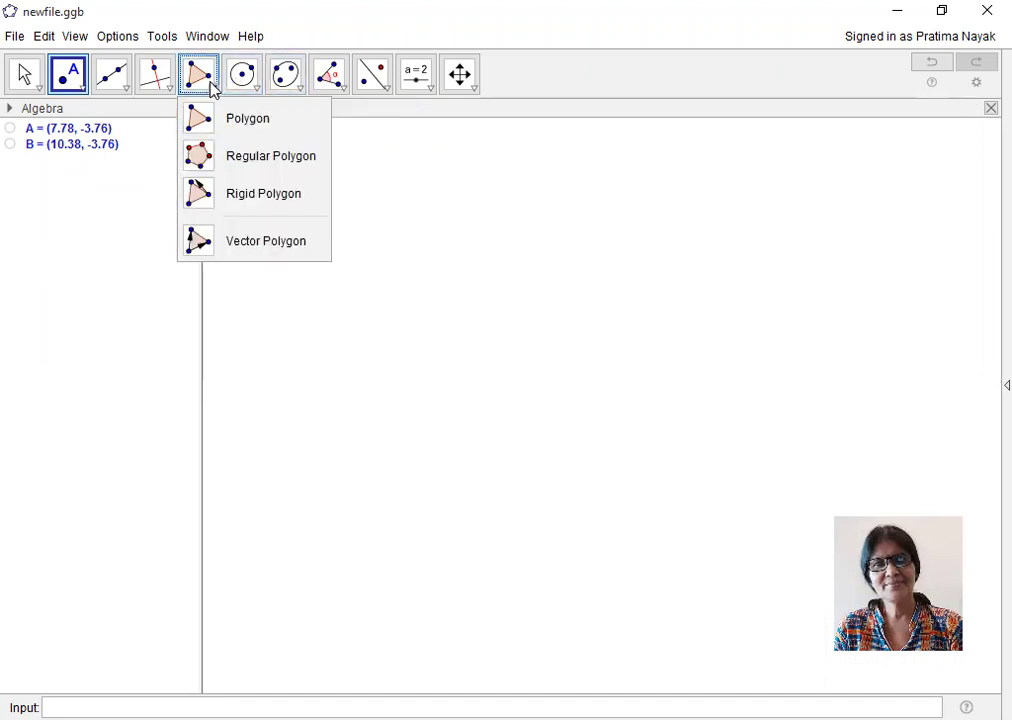
click(259, 164)
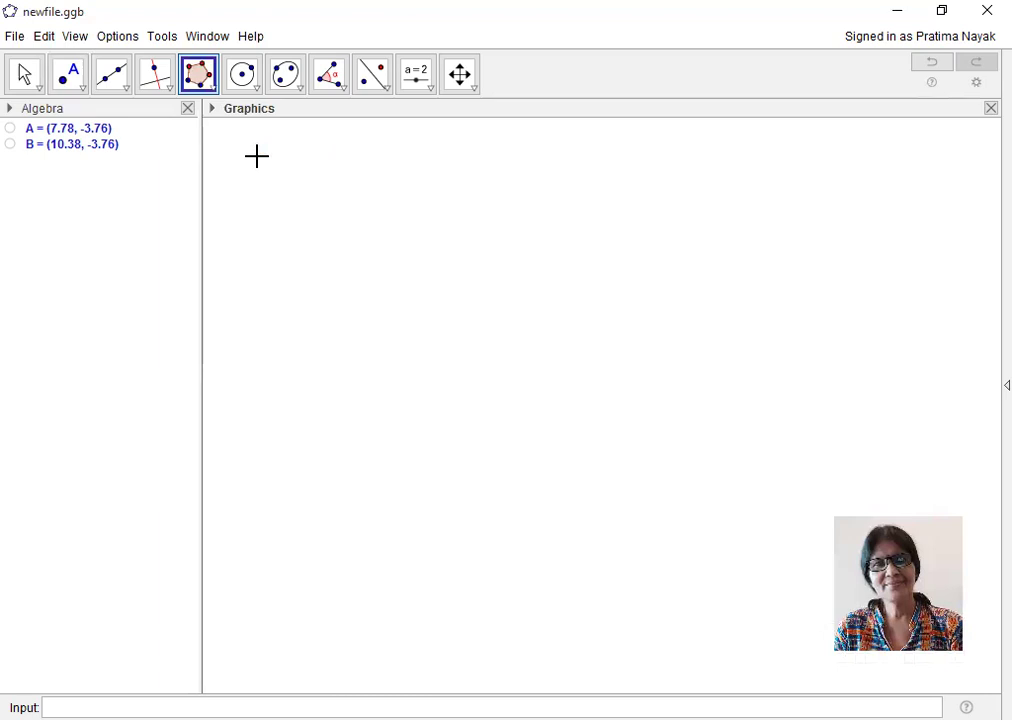
click(282, 214)
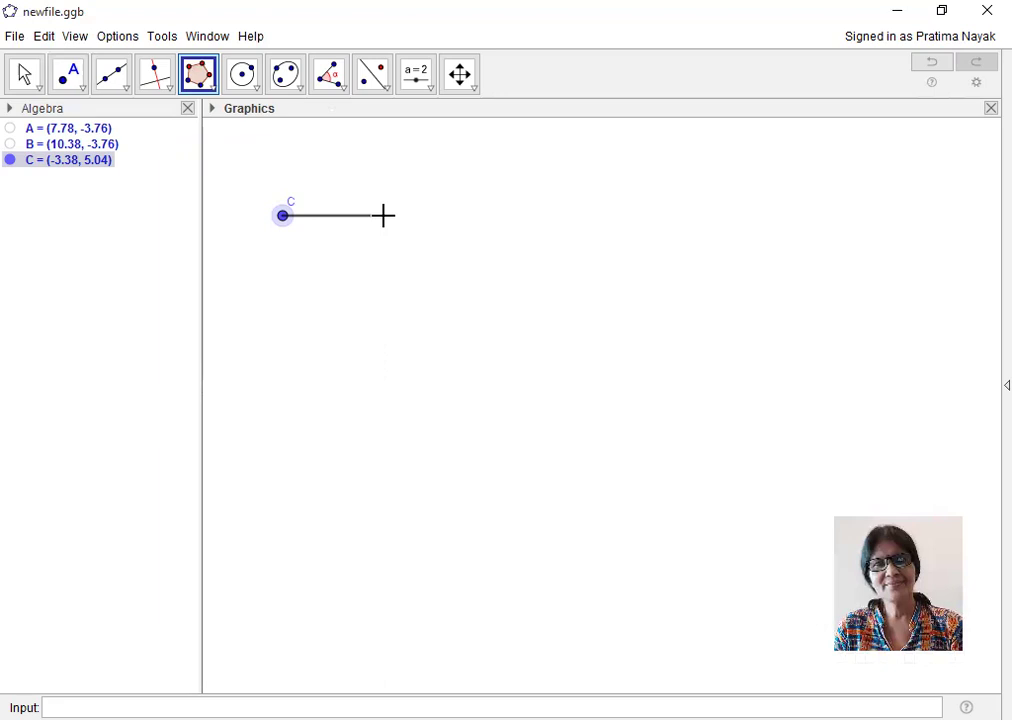
click(383, 215)
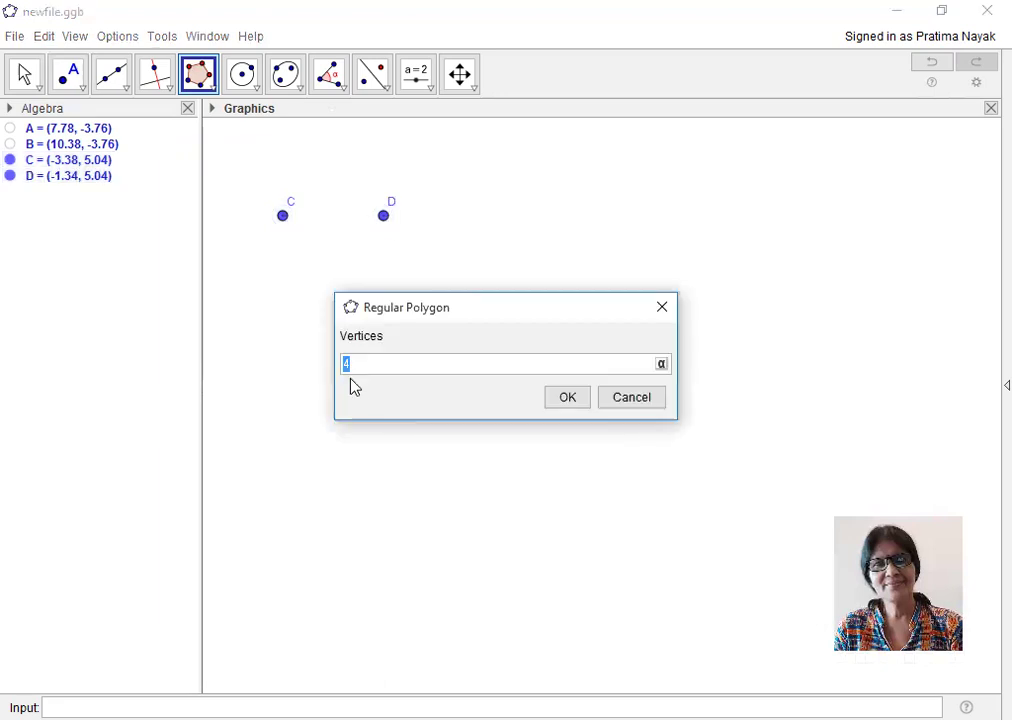
text(3)
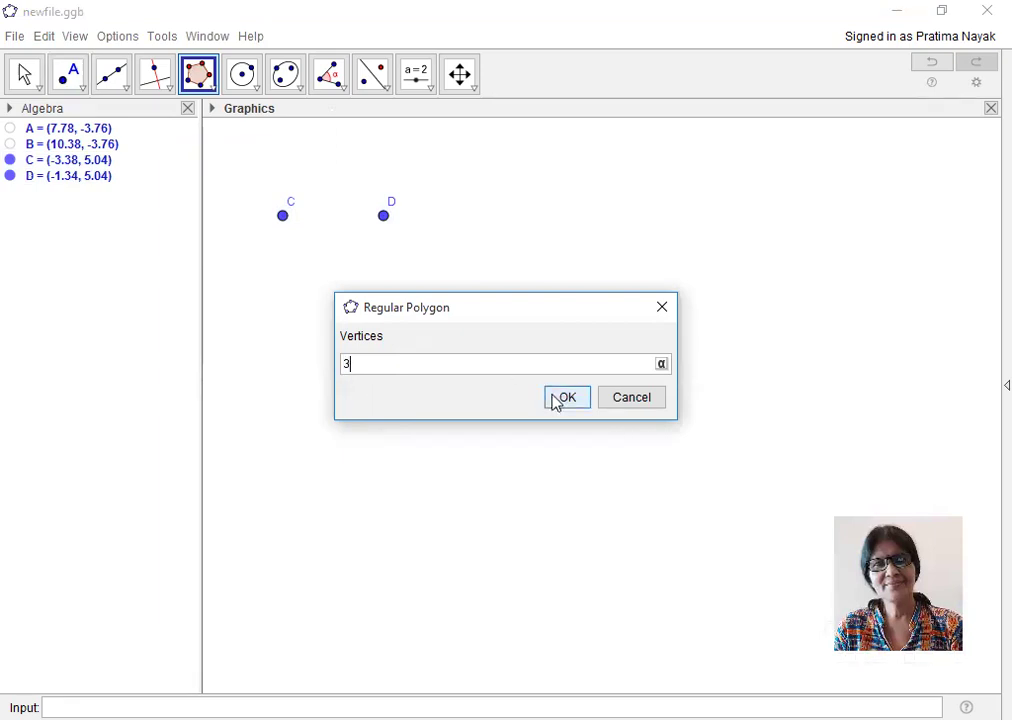
click(556, 399)
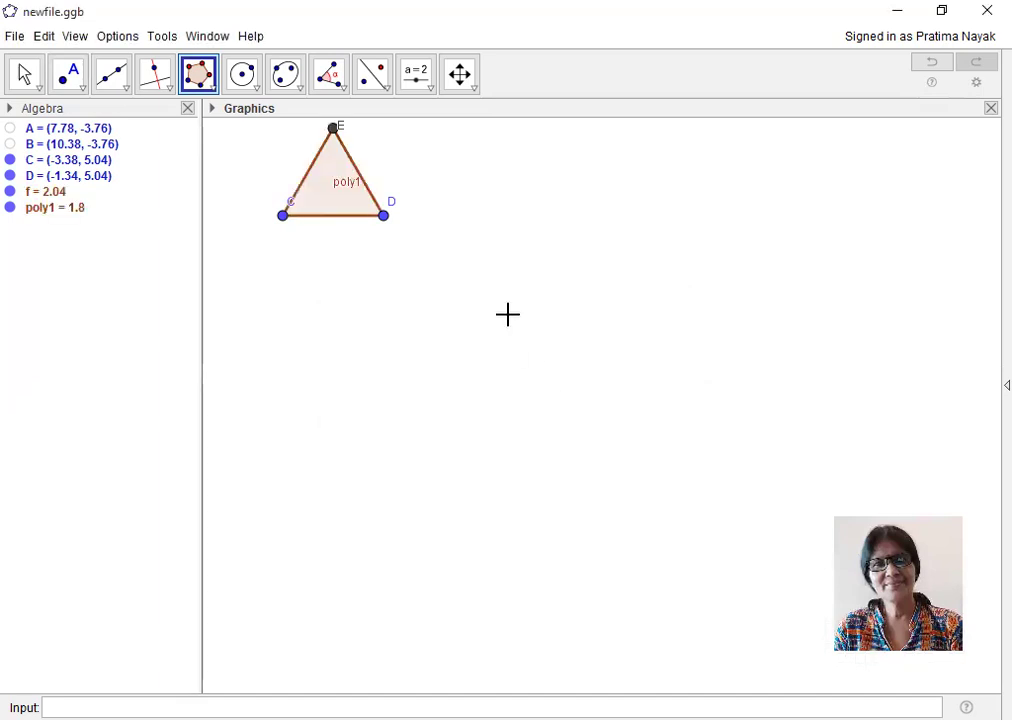
Shift the triangle slightly lower on the canvas by panning the view and dragging it.
click(460, 78)
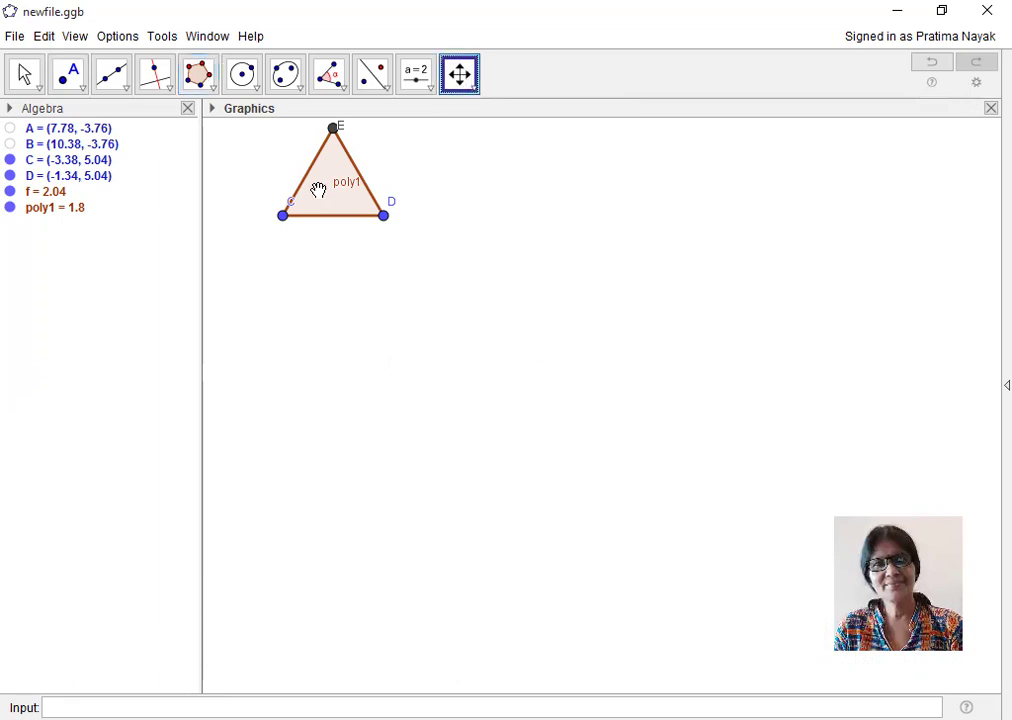
mouse_move(319, 192)
mouse_down()
mouse_move(323, 233)
mouse_move(323, 211)
mouse_up()
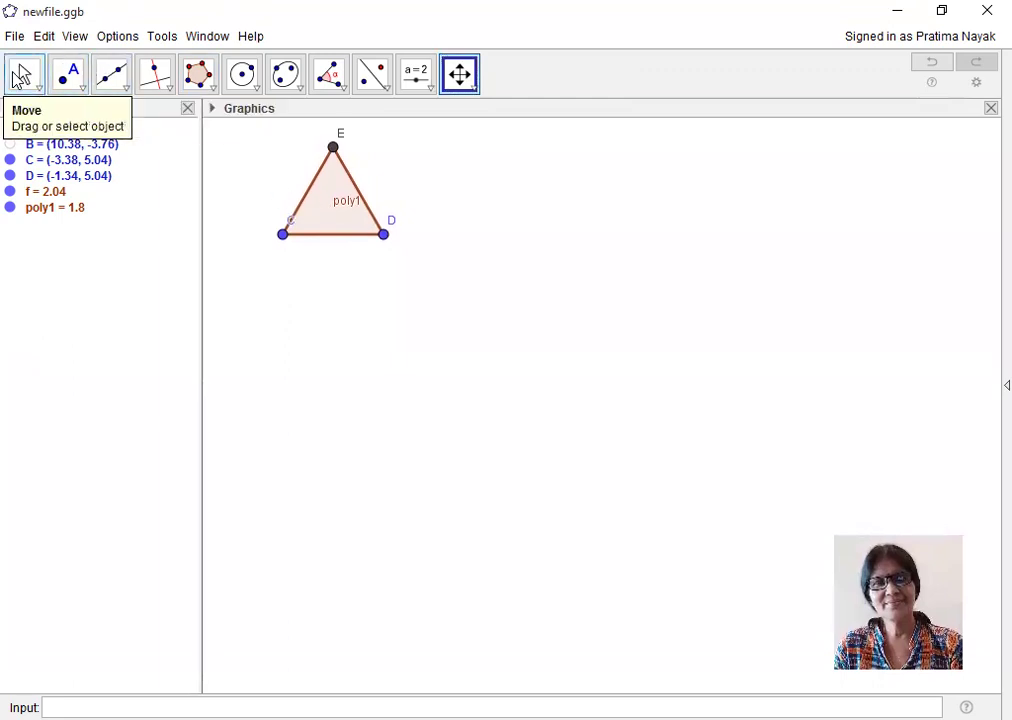
click(17, 76)
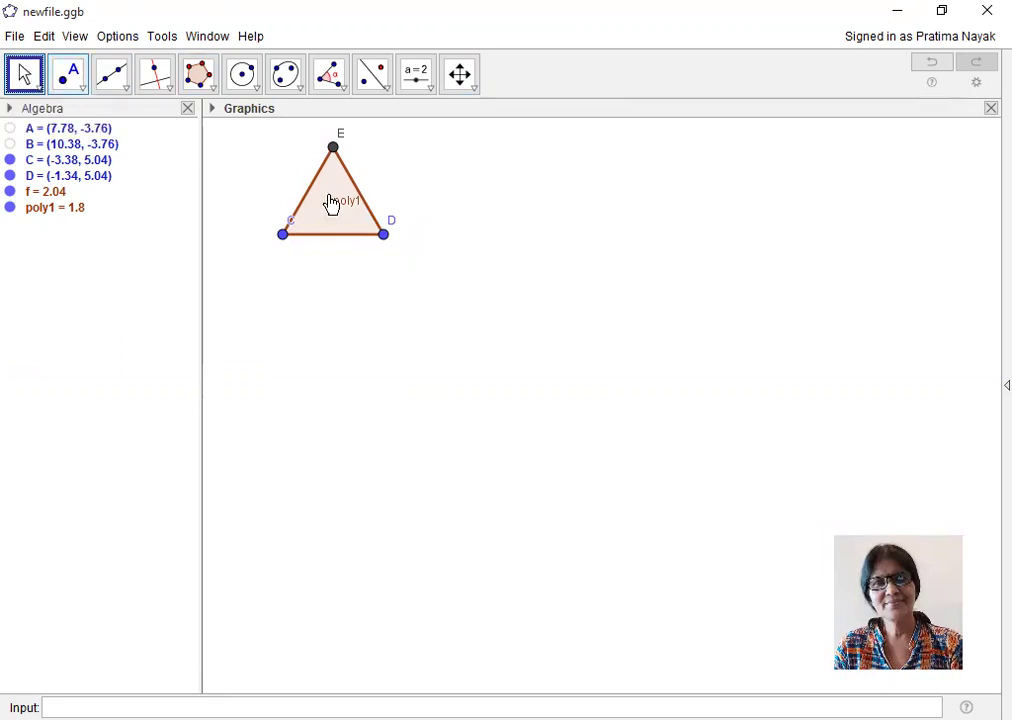
mouse_move(332, 201)
mouse_down()
mouse_move(334, 242)
mouse_move(331, 200)
mouse_move(331, 229)
mouse_move(323, 203)
mouse_up()
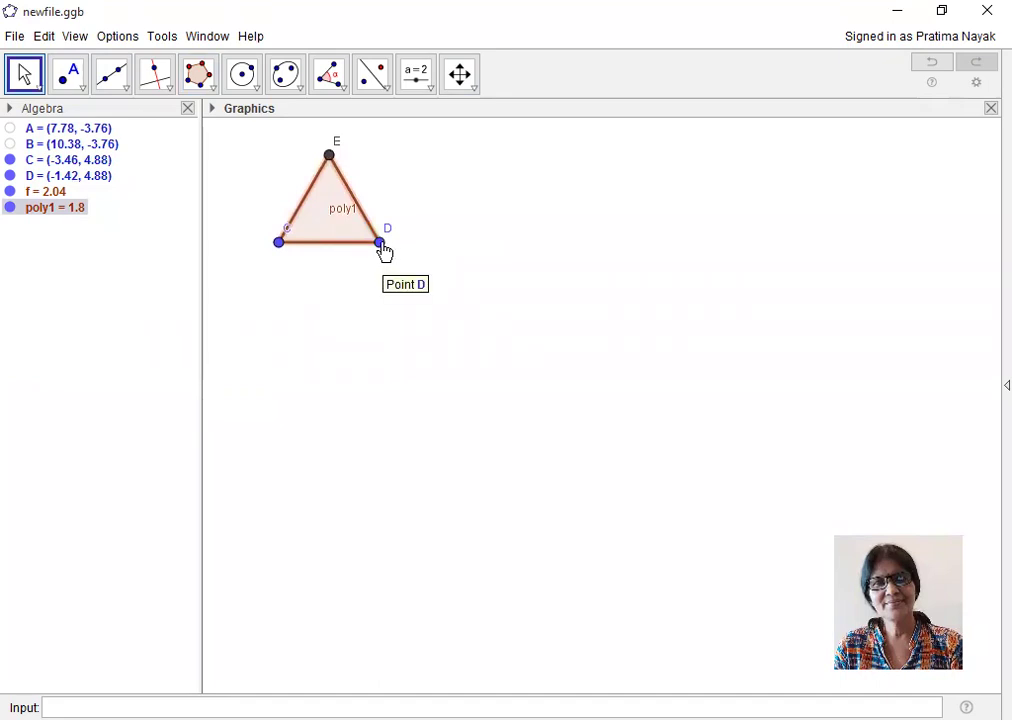
Hide the triangle's vertex points D, E and C.
right_click(384, 250)
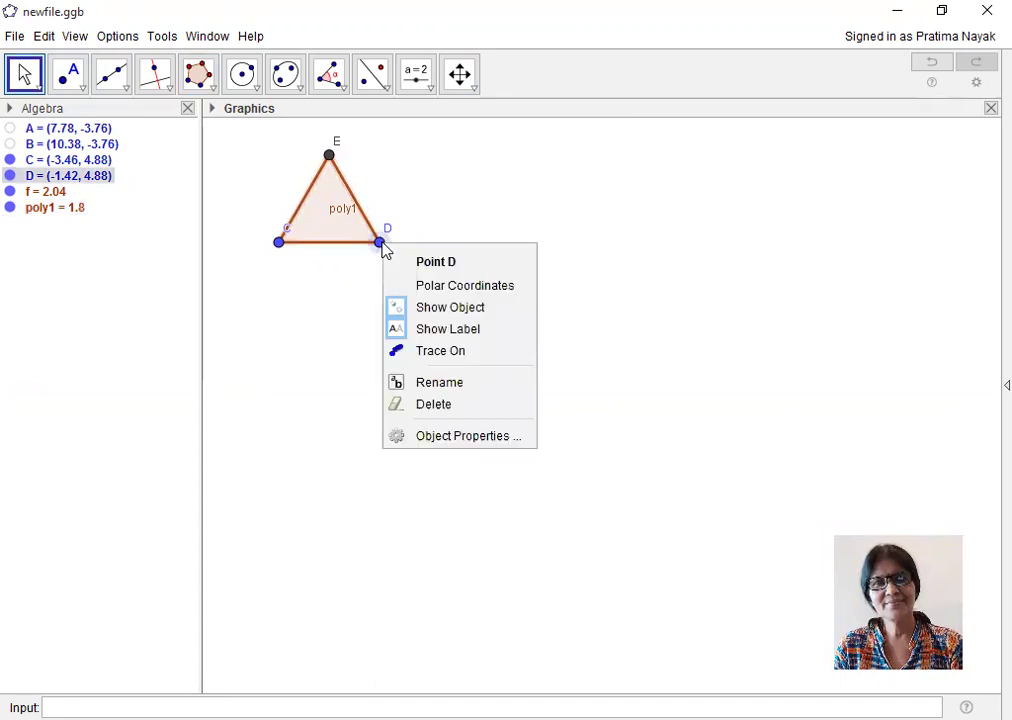
click(469, 312)
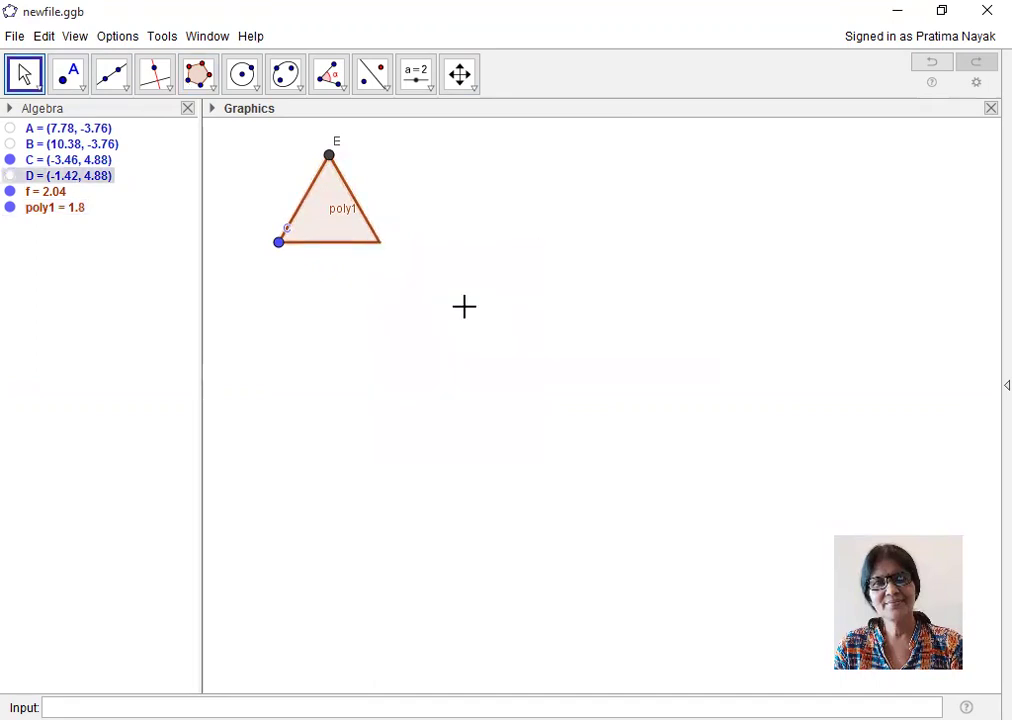
right_click(332, 160)
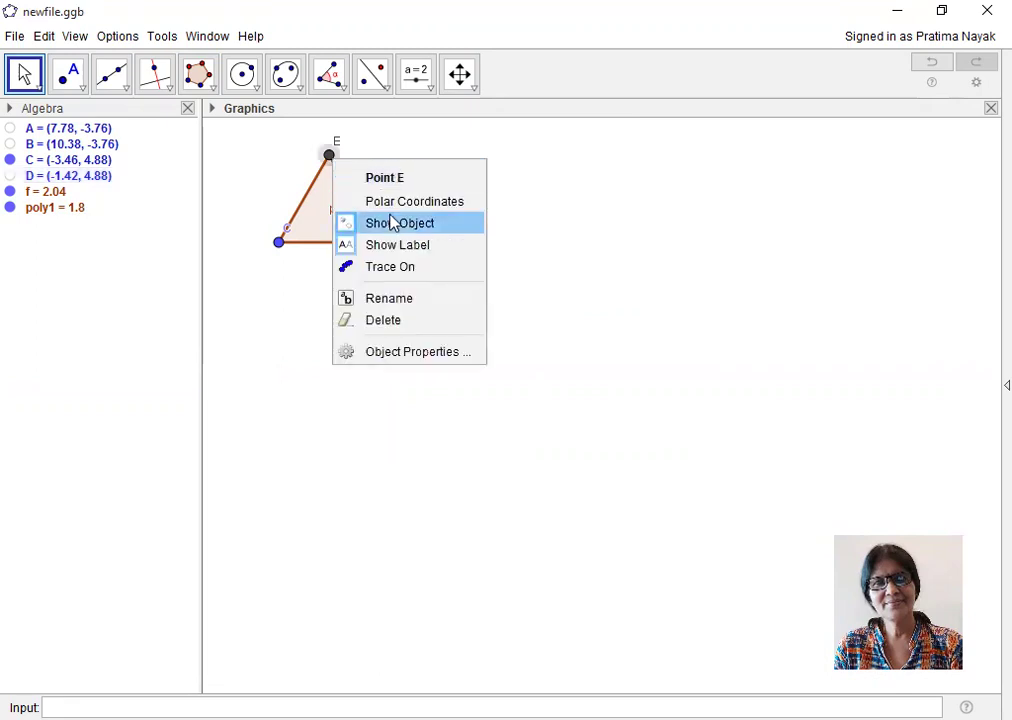
click(412, 227)
right_click(279, 245)
click(327, 306)
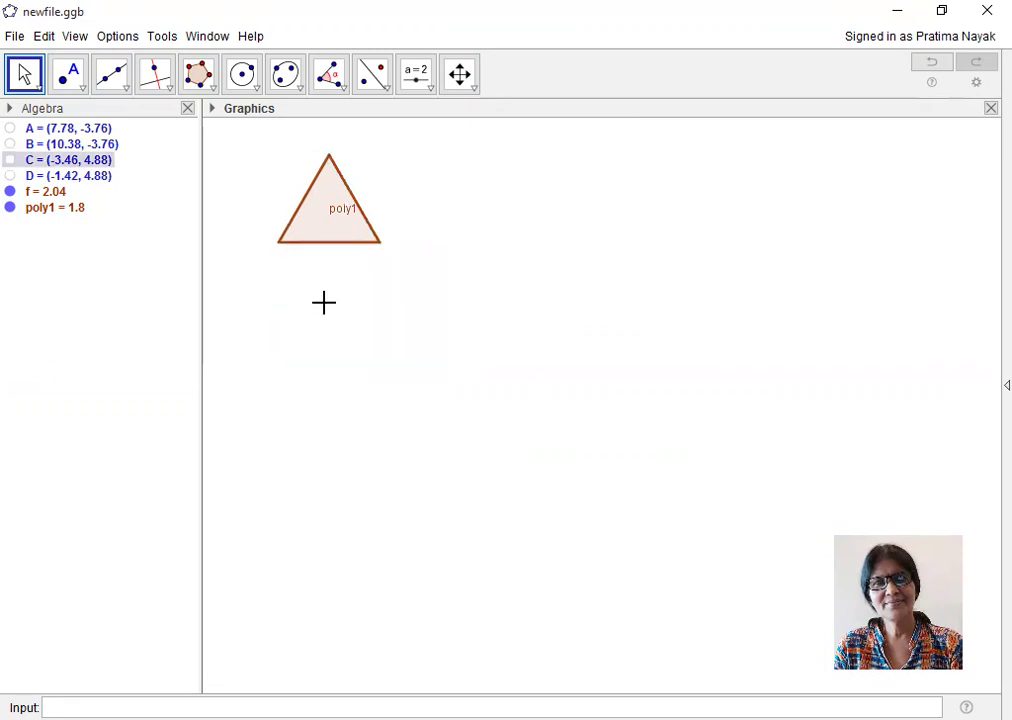
Rename polygon poly1 to 'Triangle'.
right_click(330, 223)
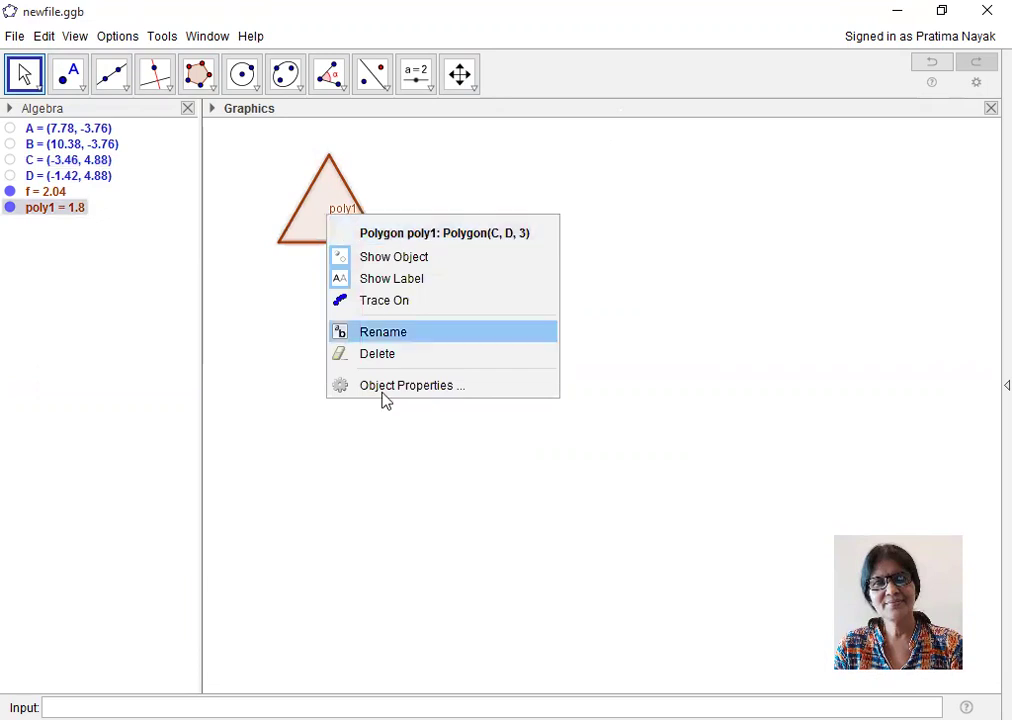
click(376, 342)
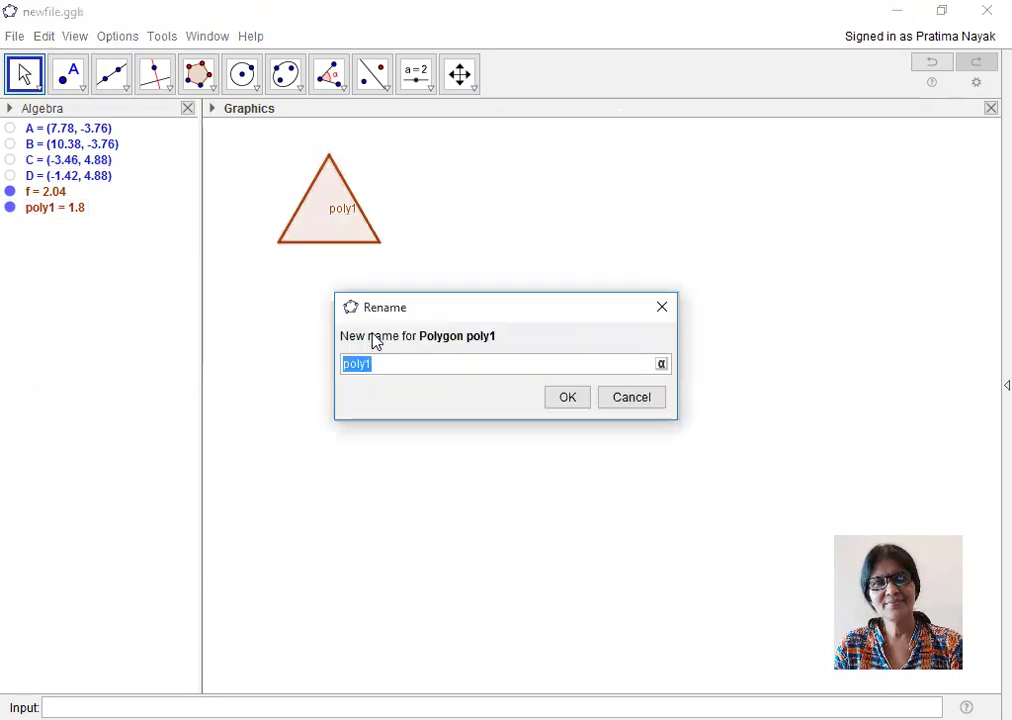
text(Tr)
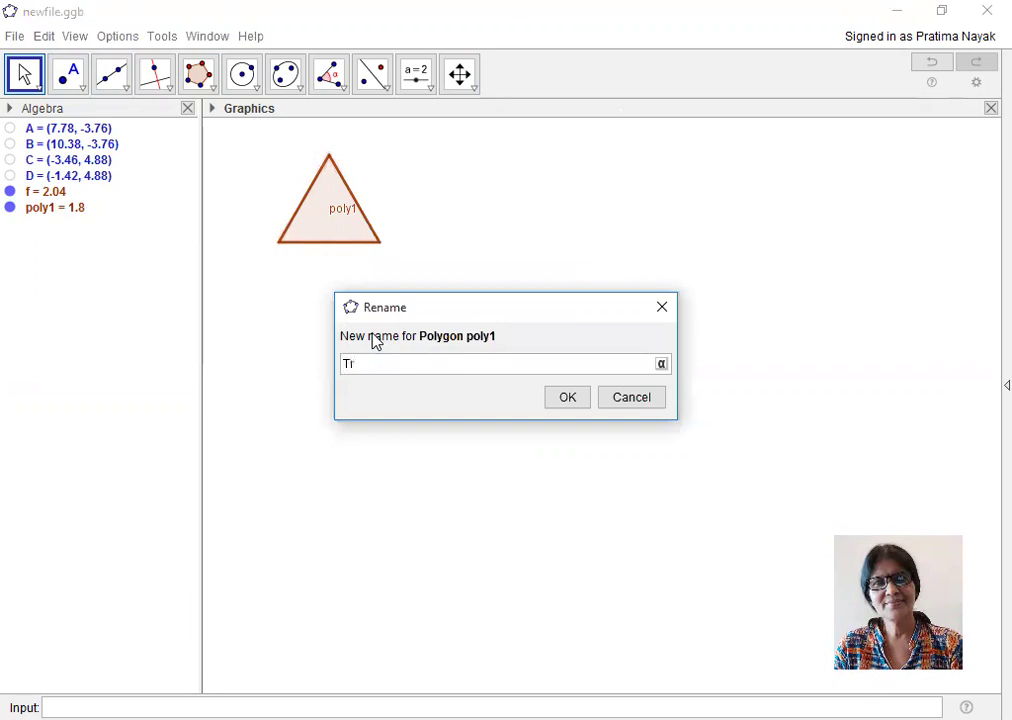
text(iangle)
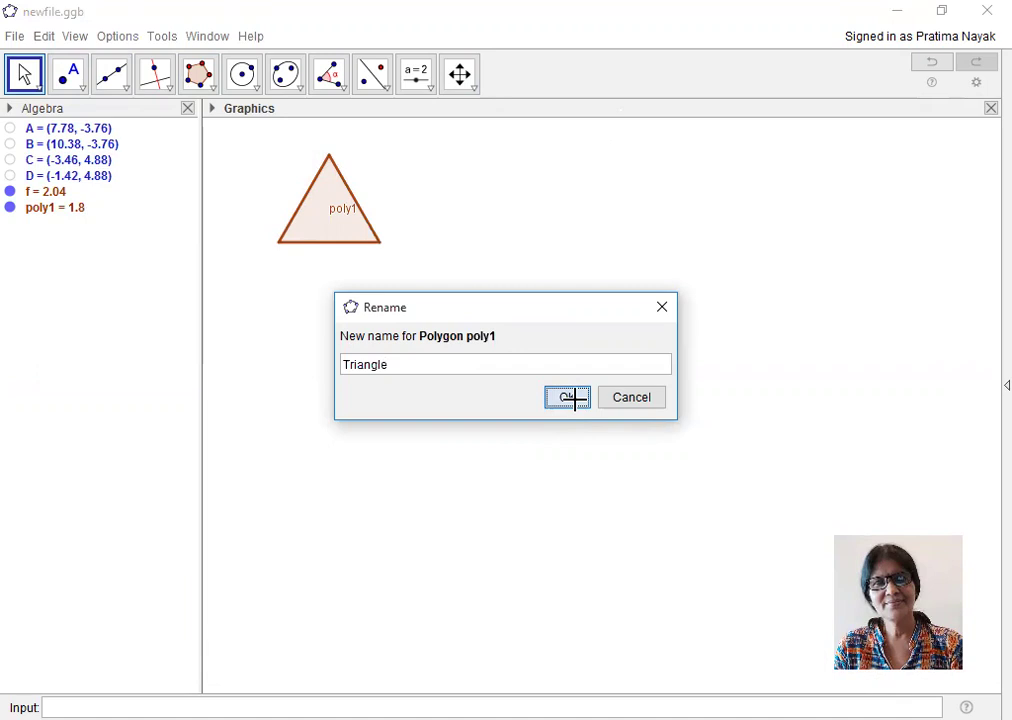
click(567, 398)
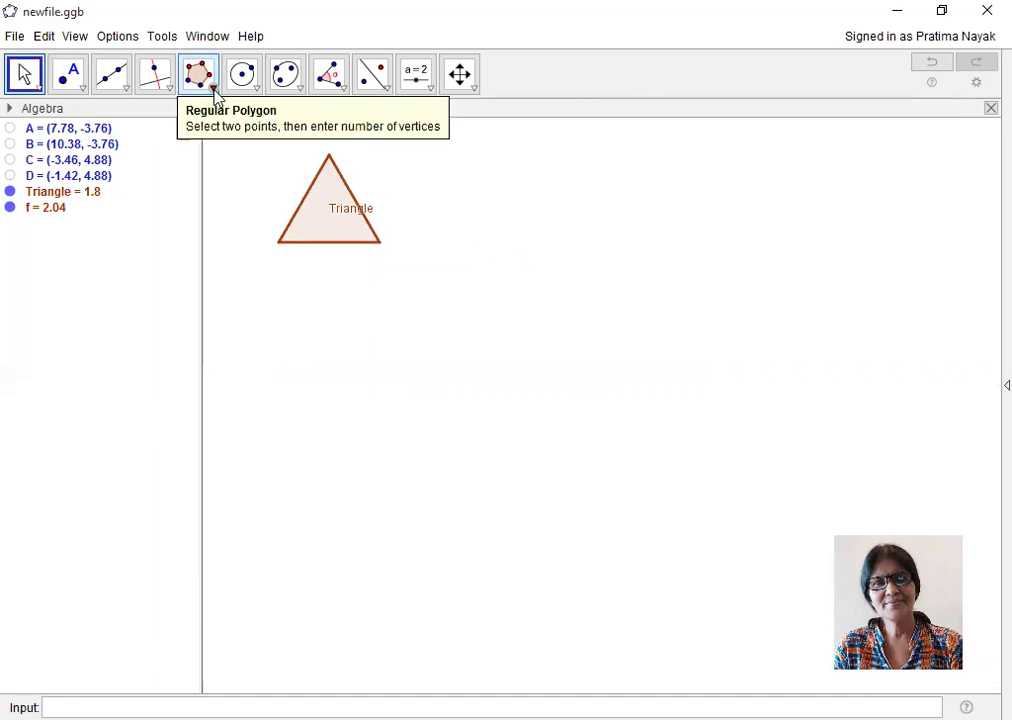
Construct a 4-vertex regular polygon (square poly1) on new points F and G.
click(213, 92)
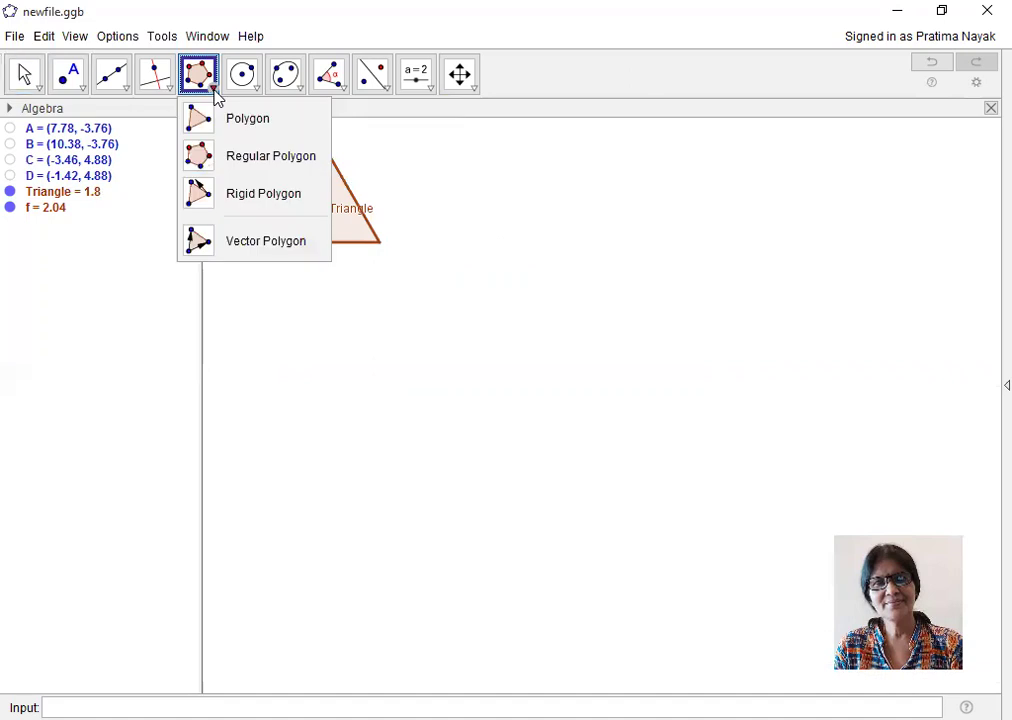
click(249, 160)
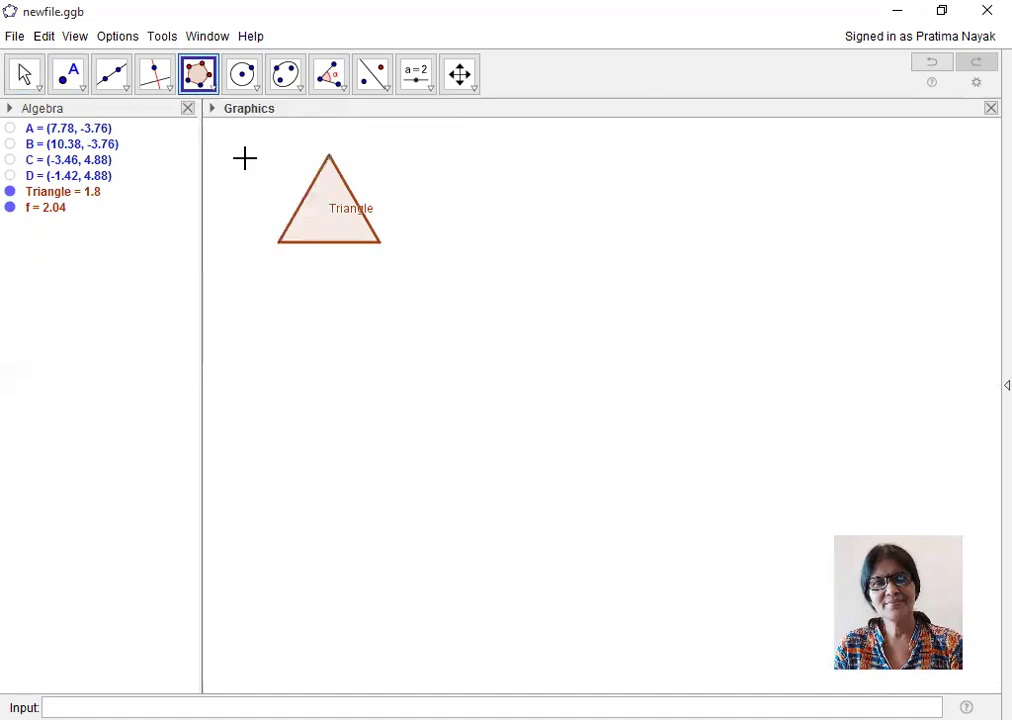
click(466, 180)
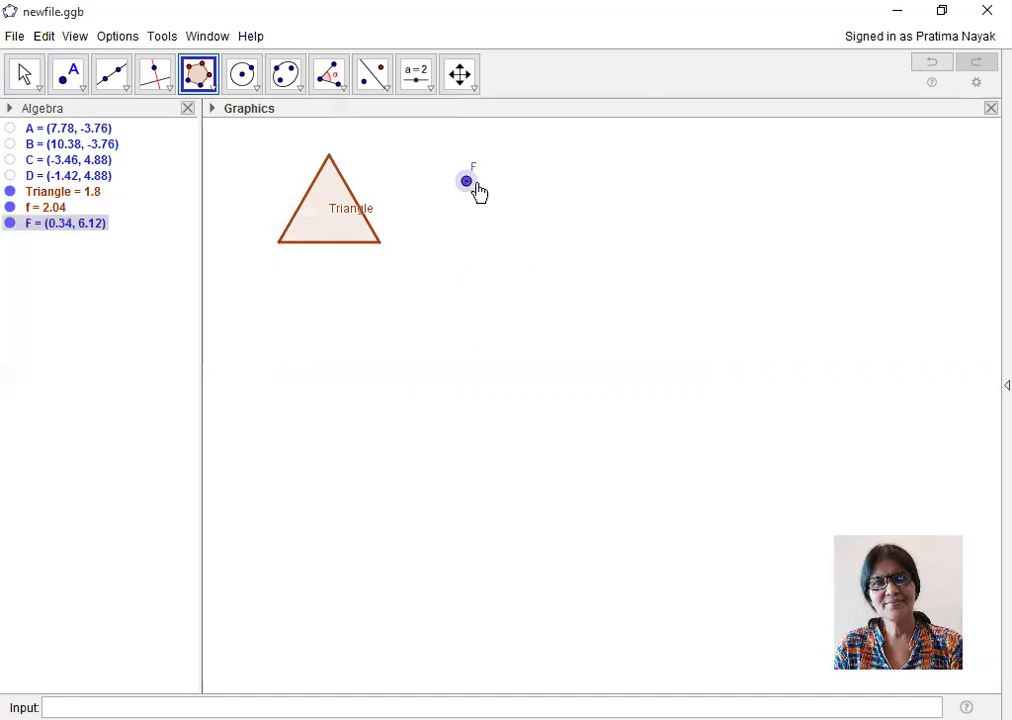
click(539, 181)
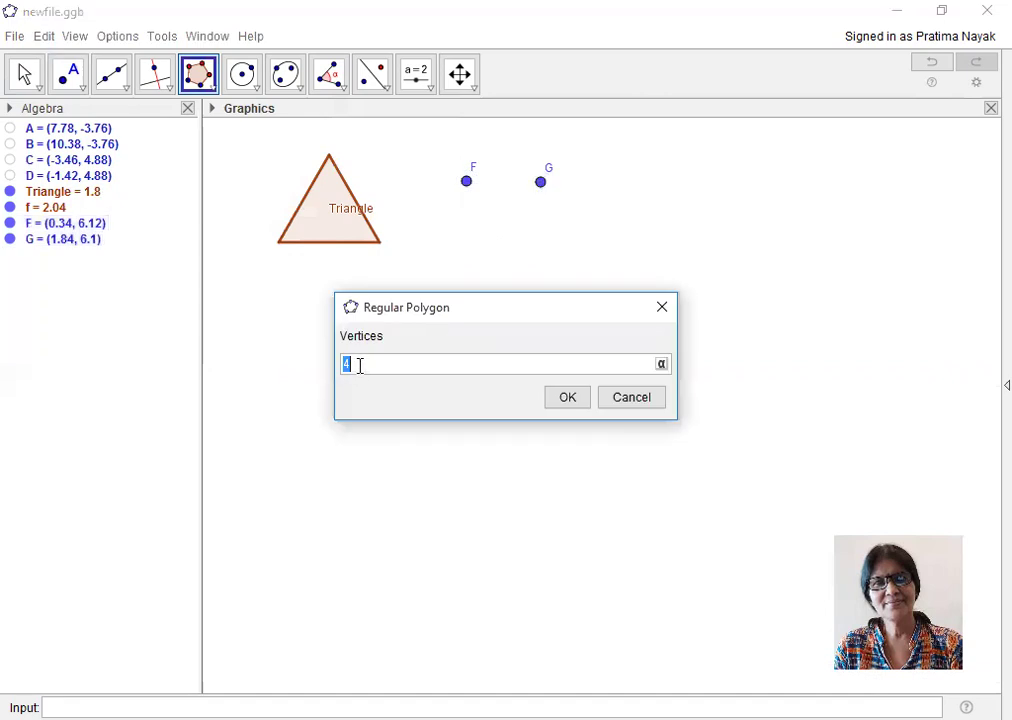
click(359, 365)
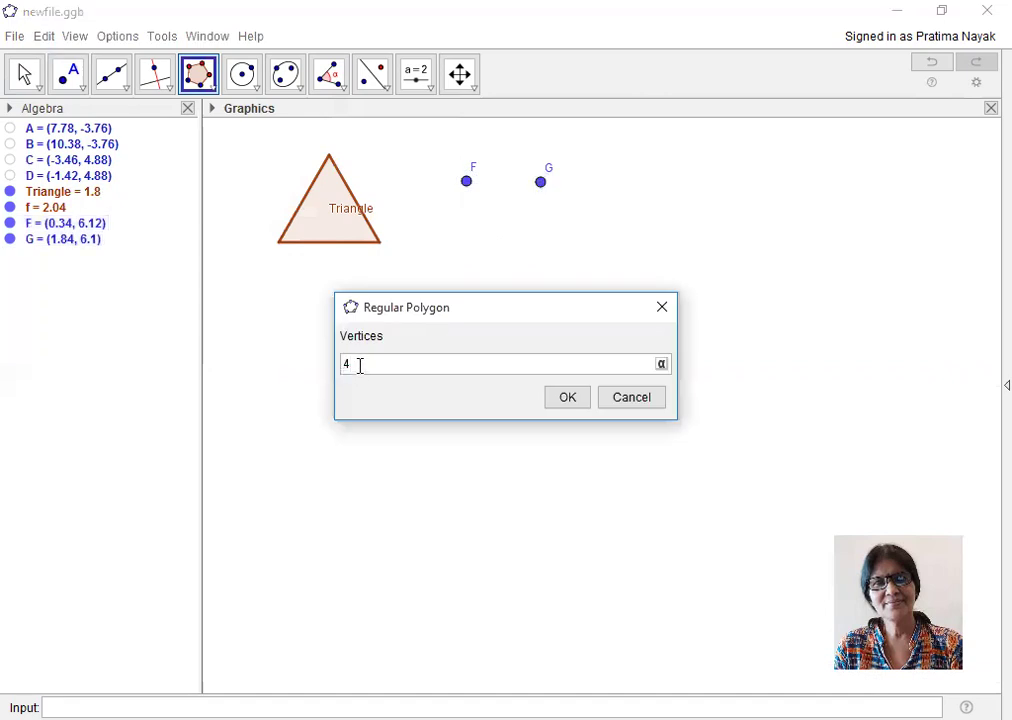
click(570, 398)
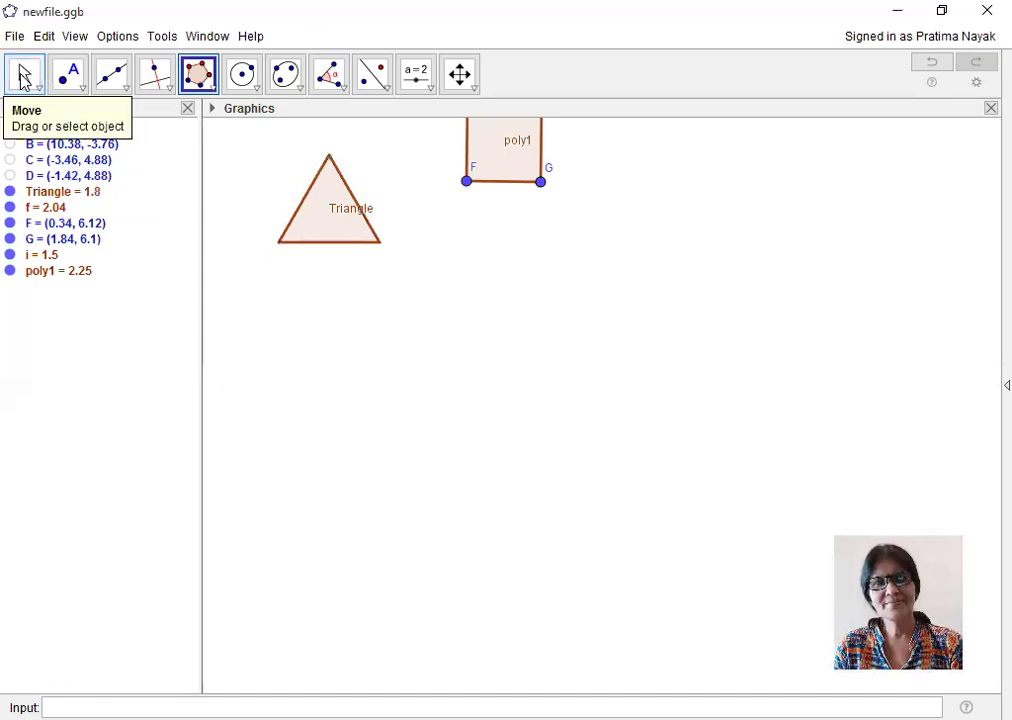
Drag the square level with the Triangle and hide its vertices G, H, I and F.
click(24, 76)
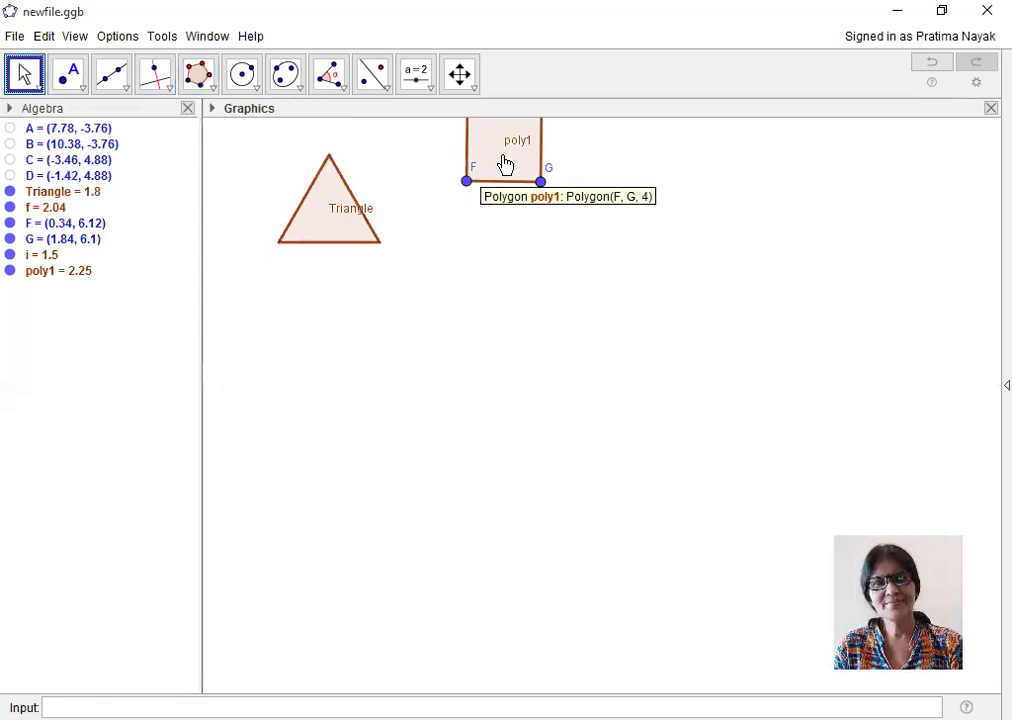
drag(506, 165, 488, 228)
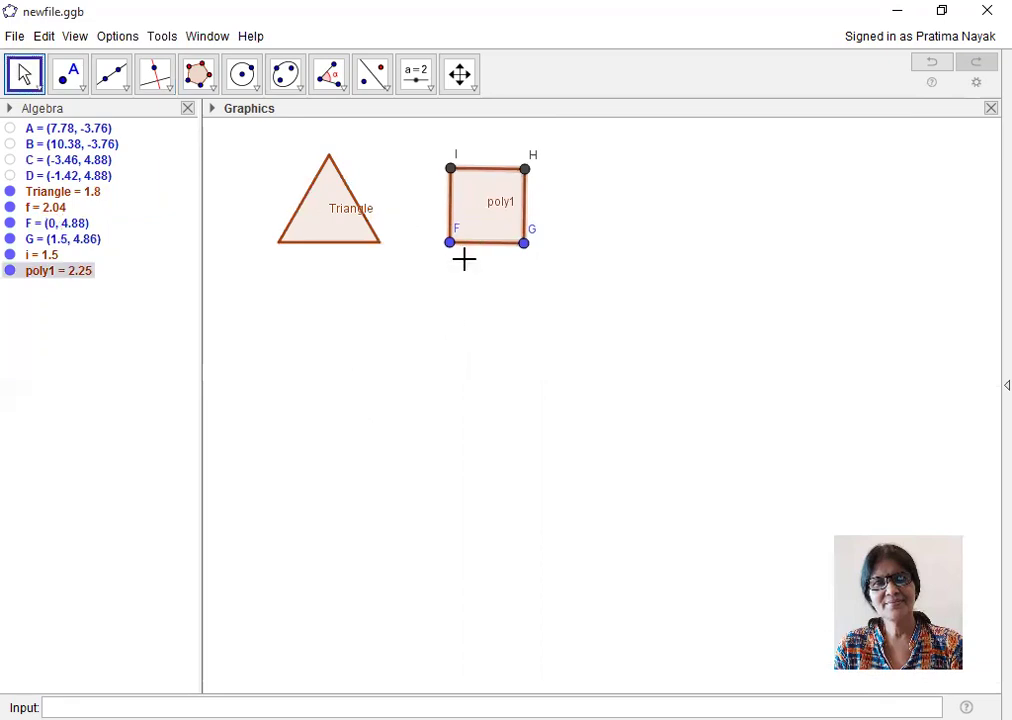
right_click(524, 245)
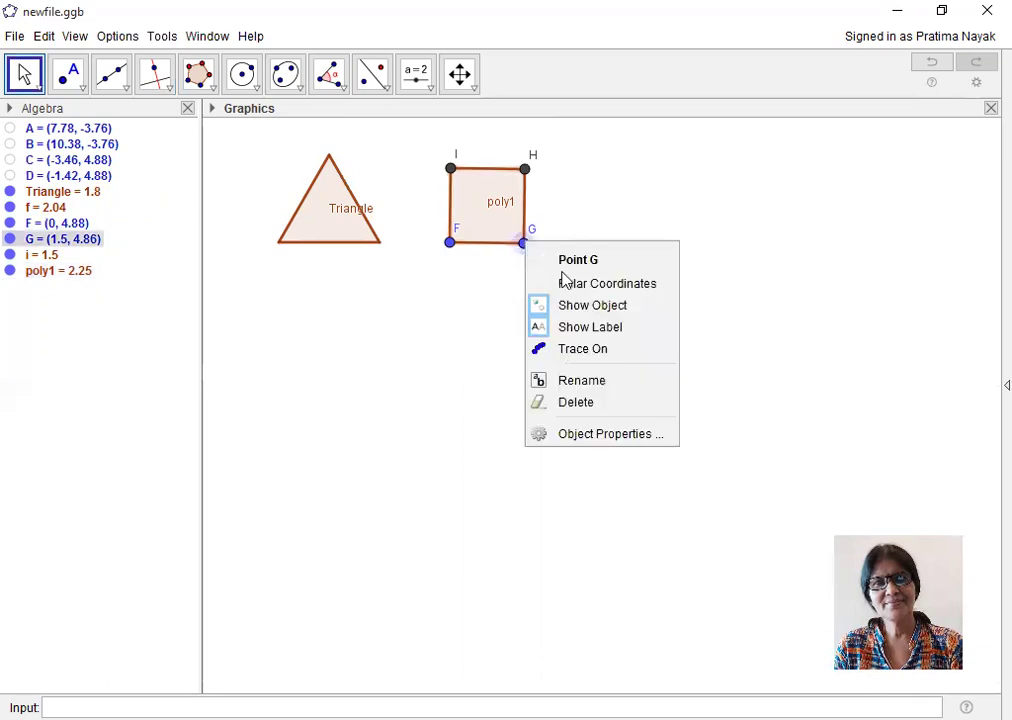
click(603, 316)
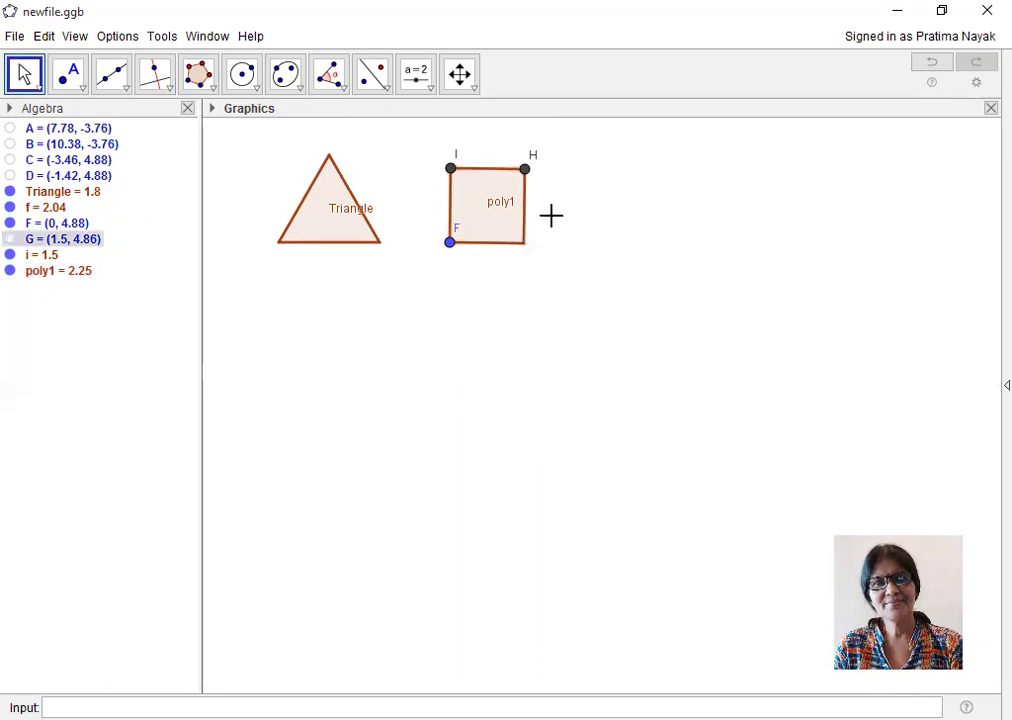
right_click(525, 170)
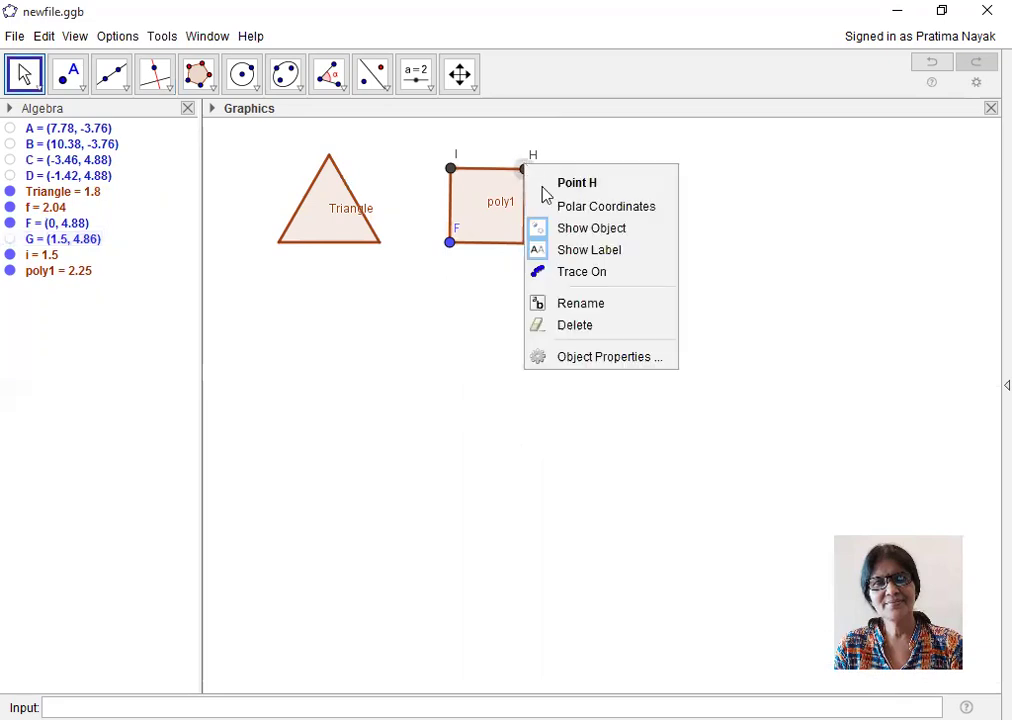
click(591, 228)
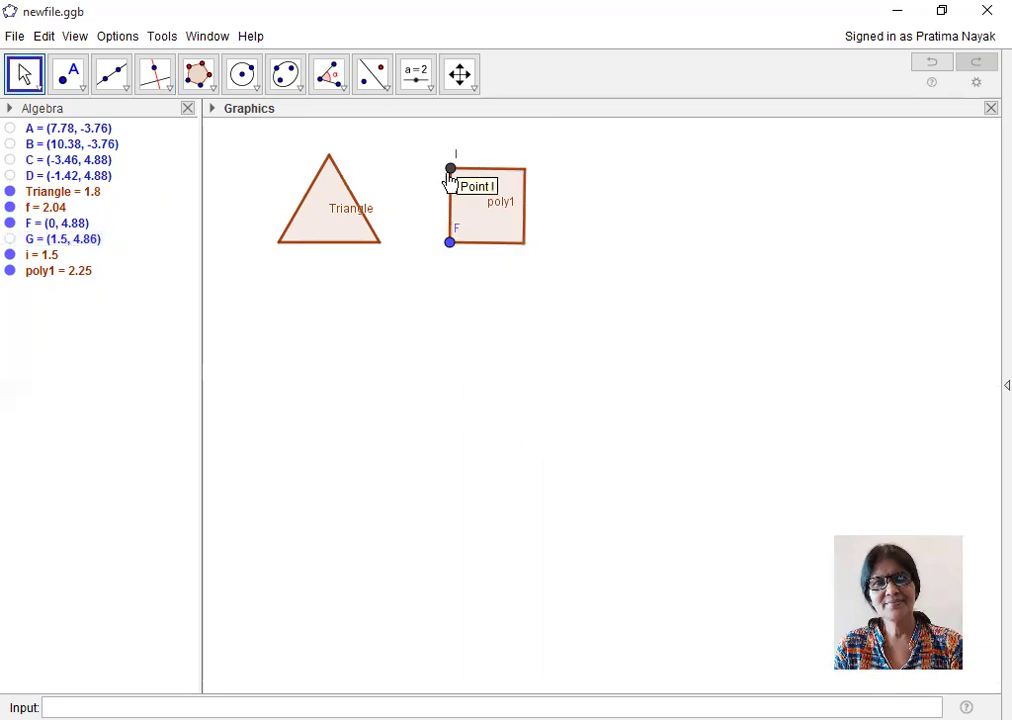
right_click(451, 172)
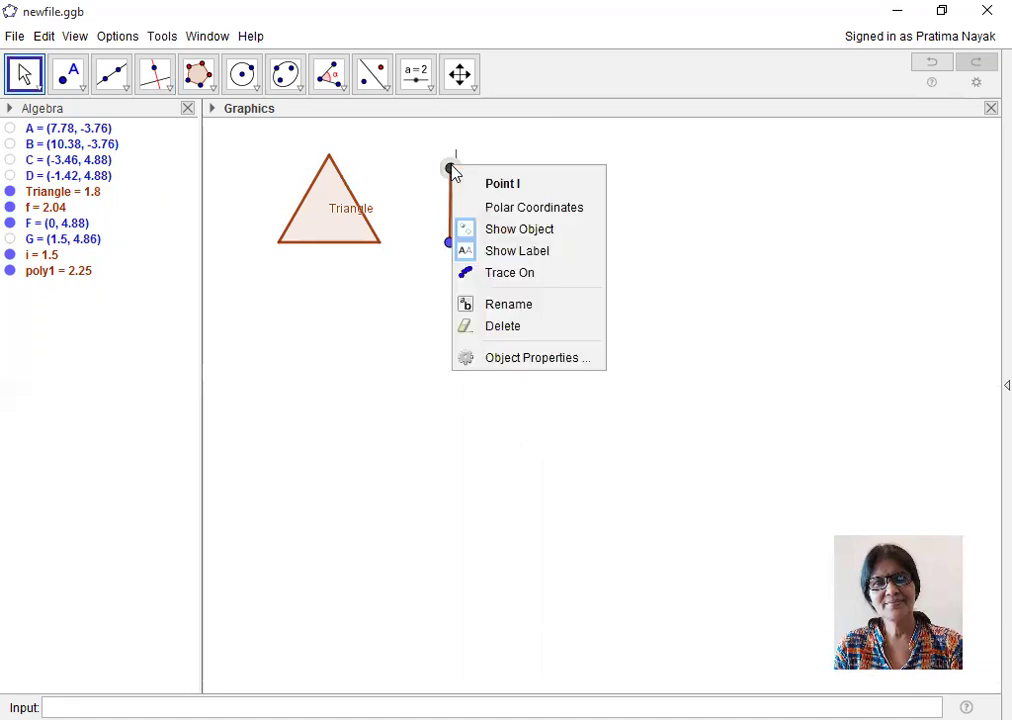
click(514, 231)
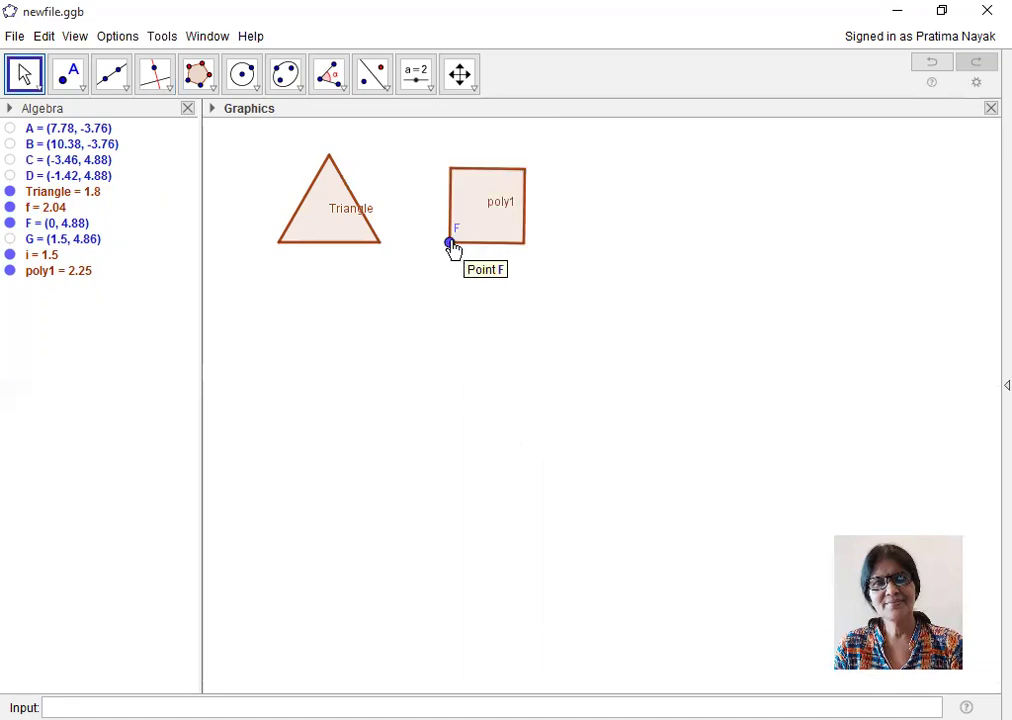
right_click(451, 244)
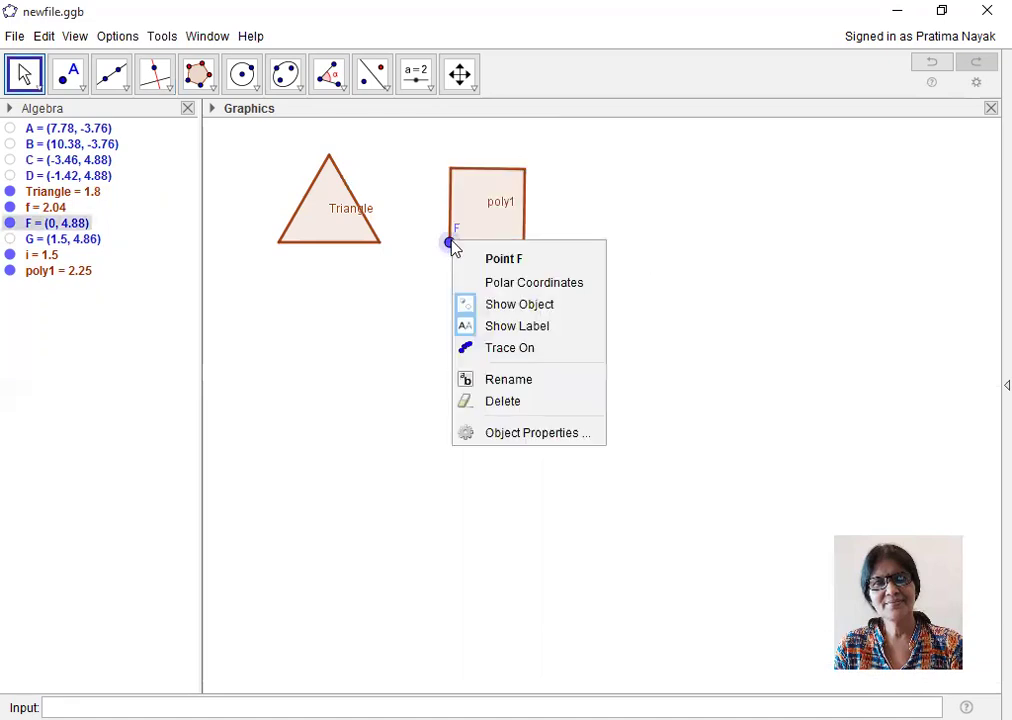
click(508, 304)
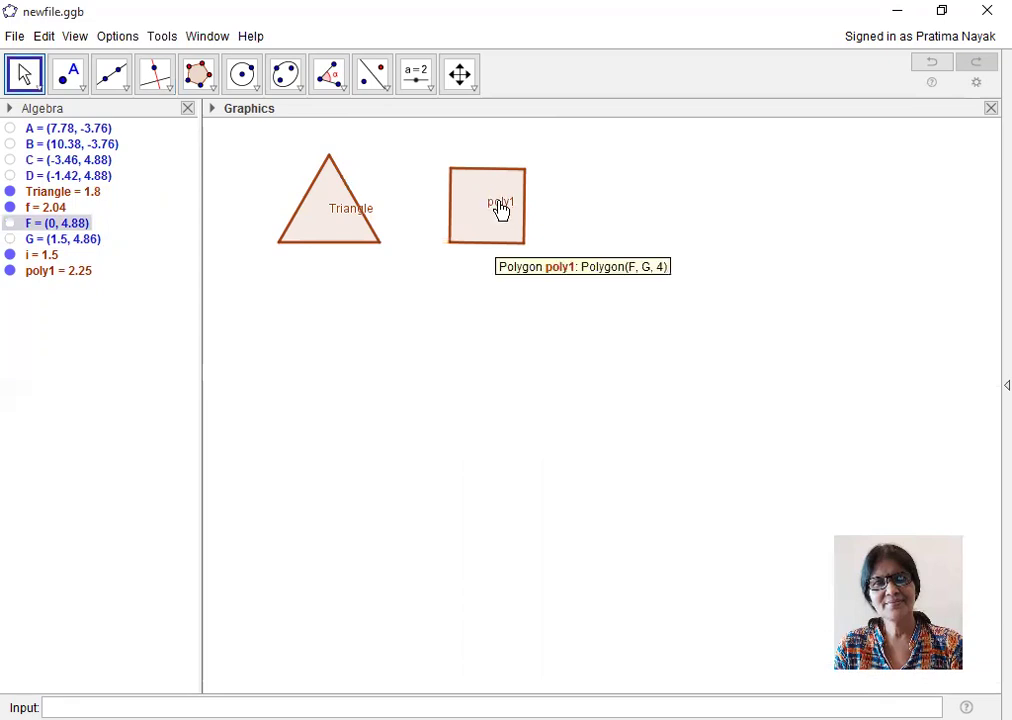
Rename the square poly1 to 'Quadrilateral'.
right_click(500, 209)
click(557, 320)
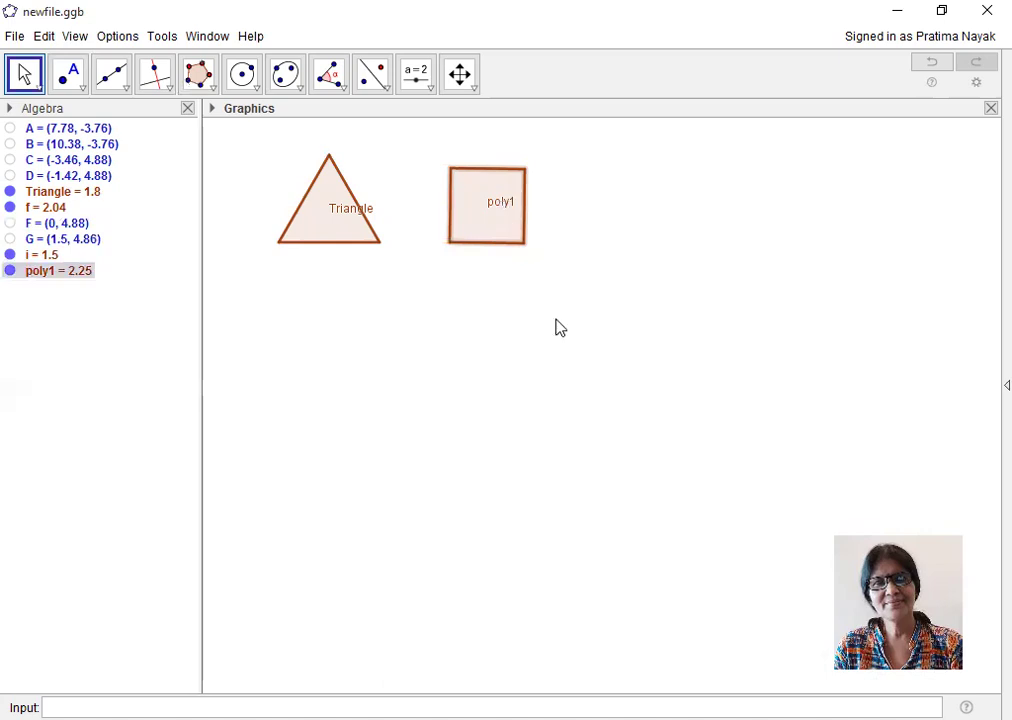
text(Quadrilateral)
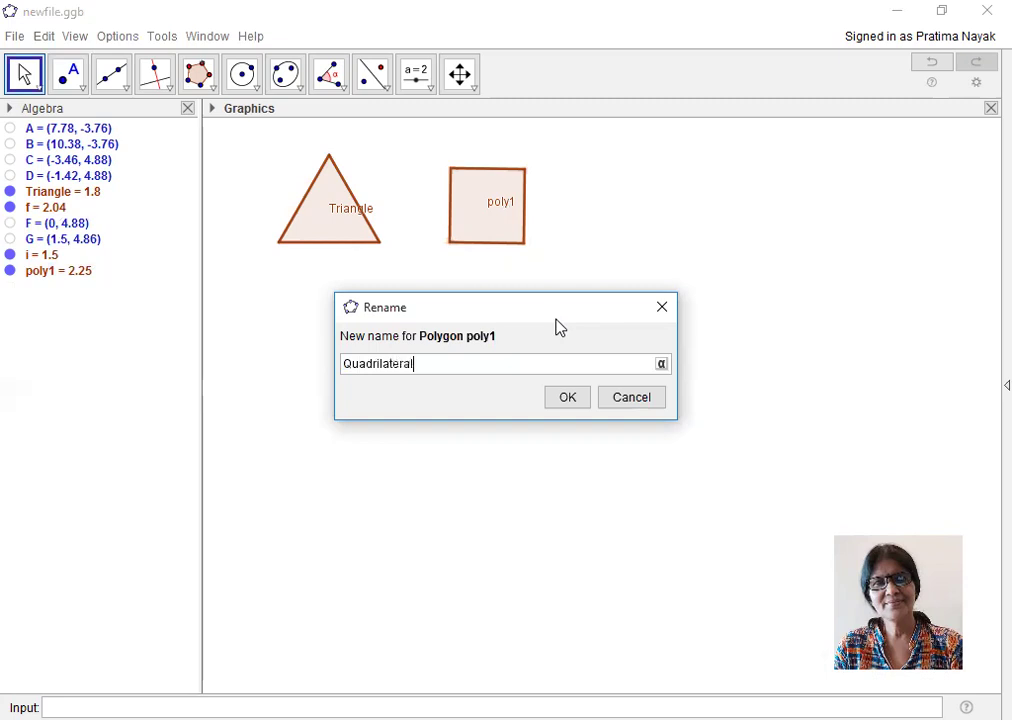
click(576, 403)
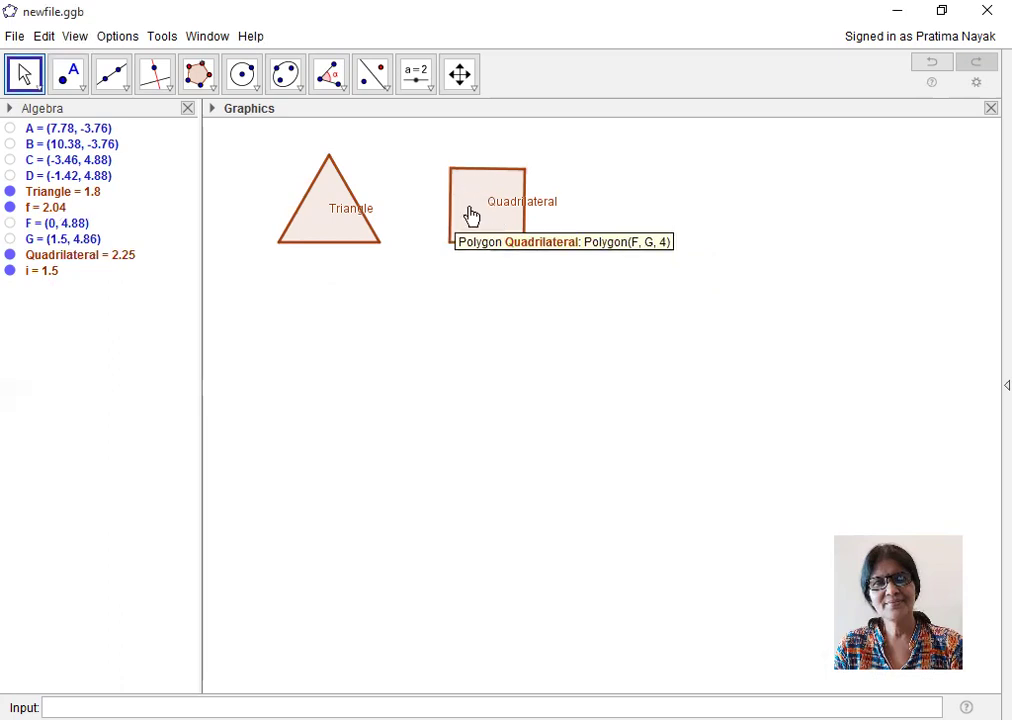
Set the Quadrilateral's fill to Blue (#0000FF) with higher opacity in Object Properties.
right_click(471, 216)
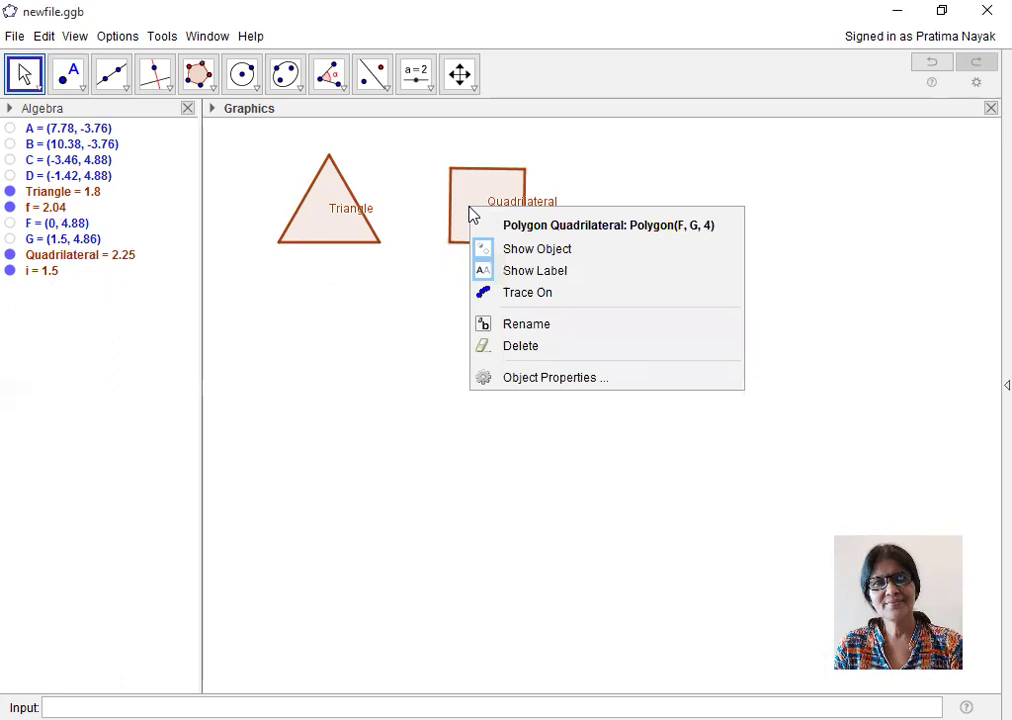
click(548, 378)
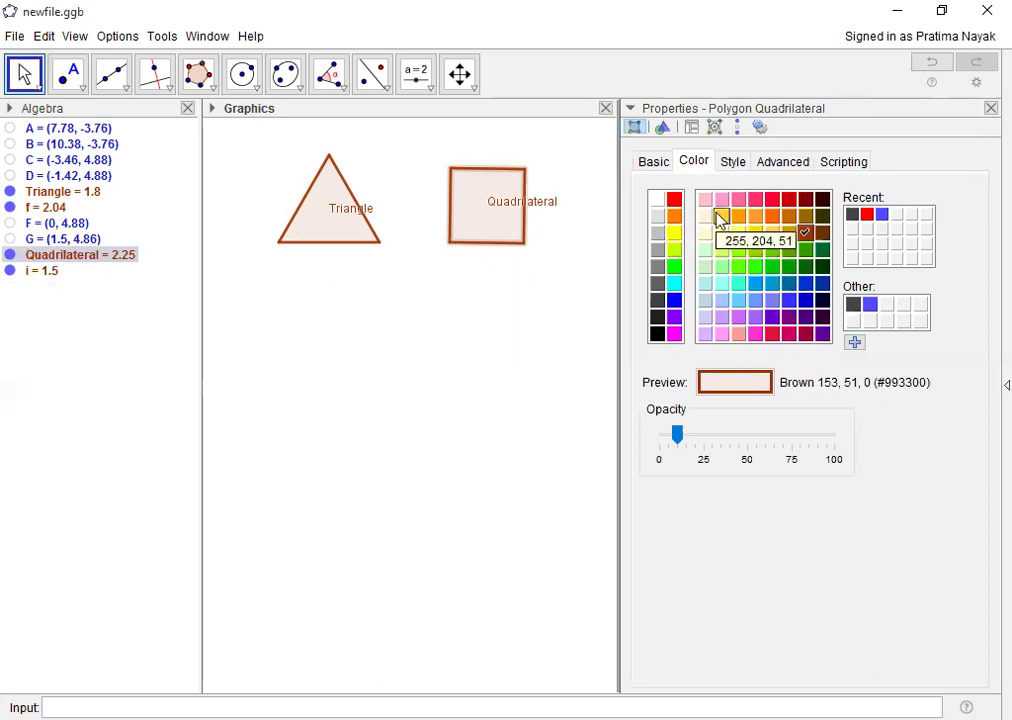
click(721, 219)
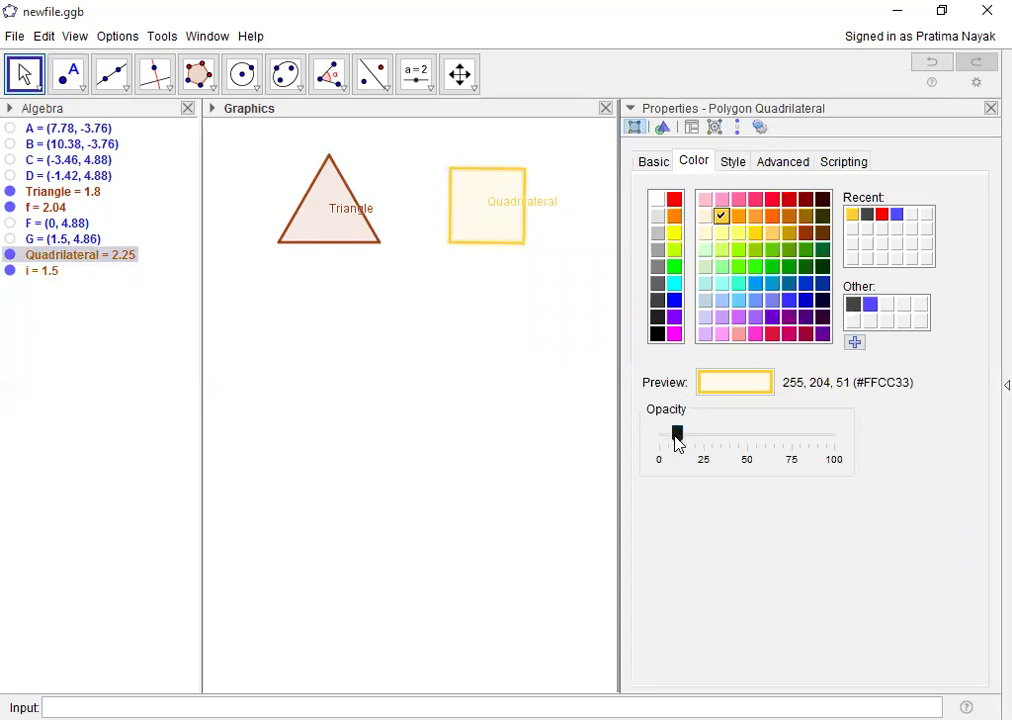
drag(677, 442, 779, 442)
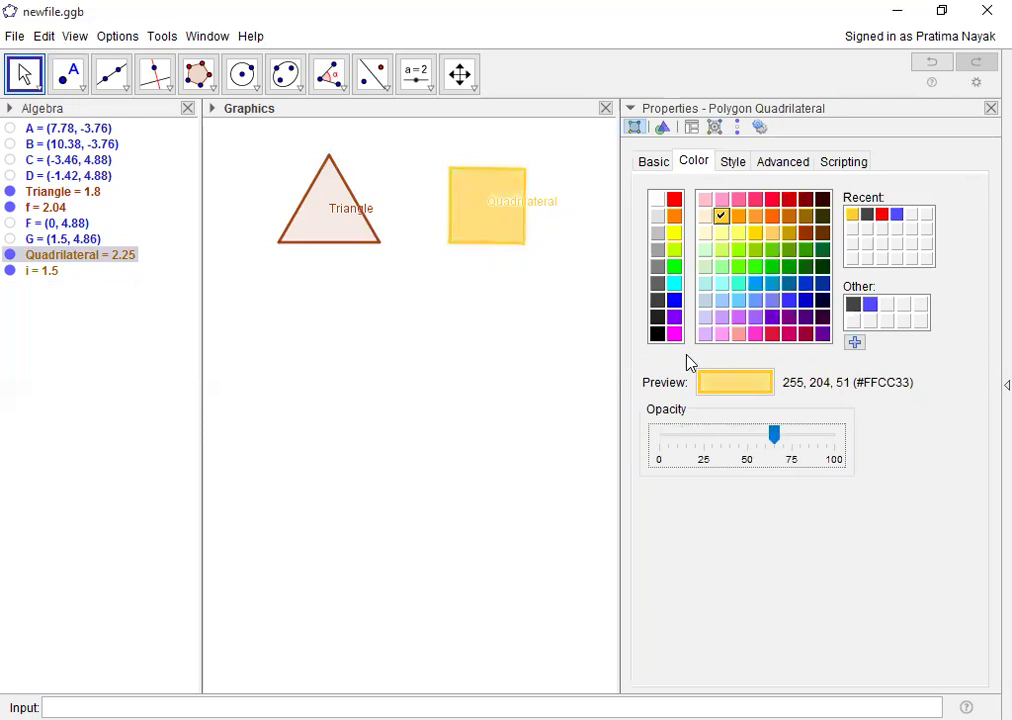
click(674, 300)
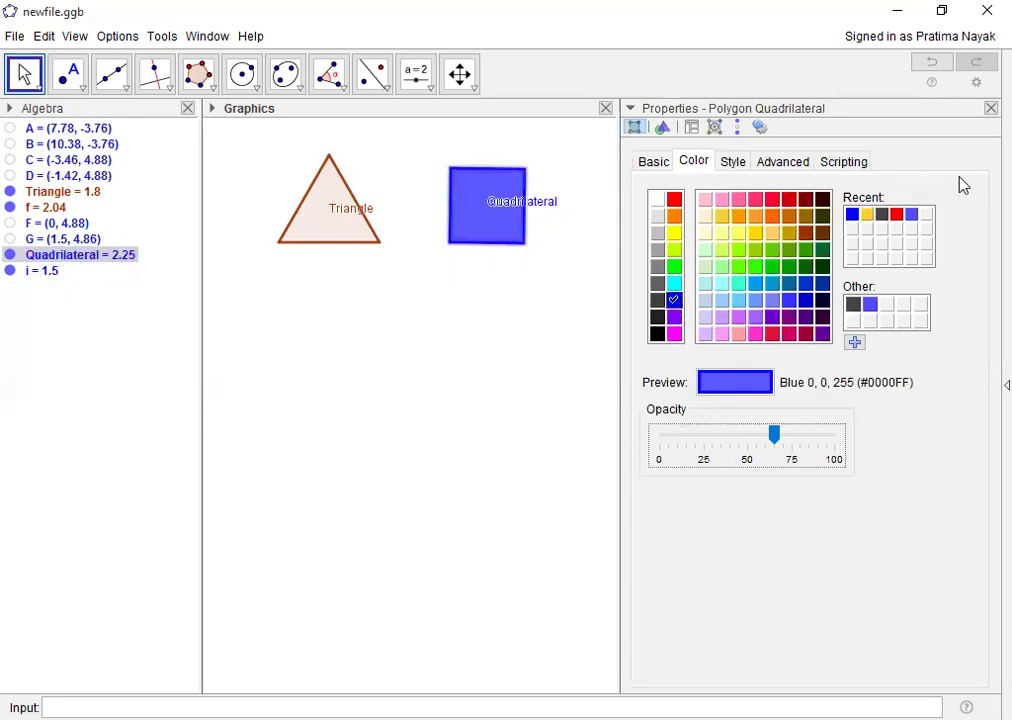
click(990, 108)
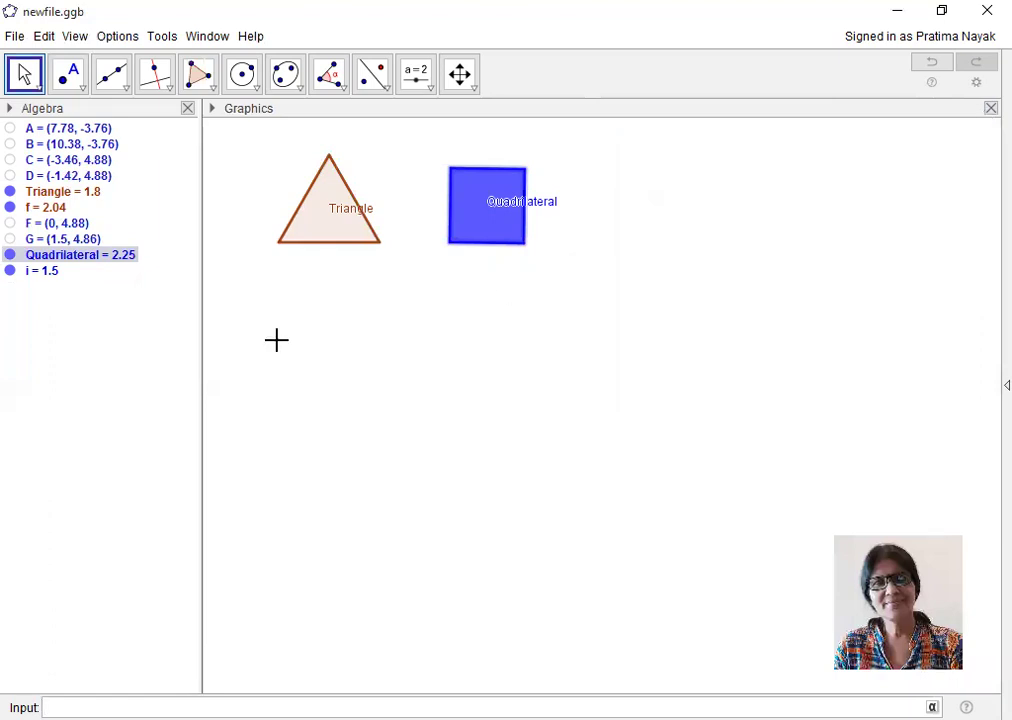
Construct a 5-vertex regular pentagon on new points J and K and drag it below the Triangle.
click(211, 90)
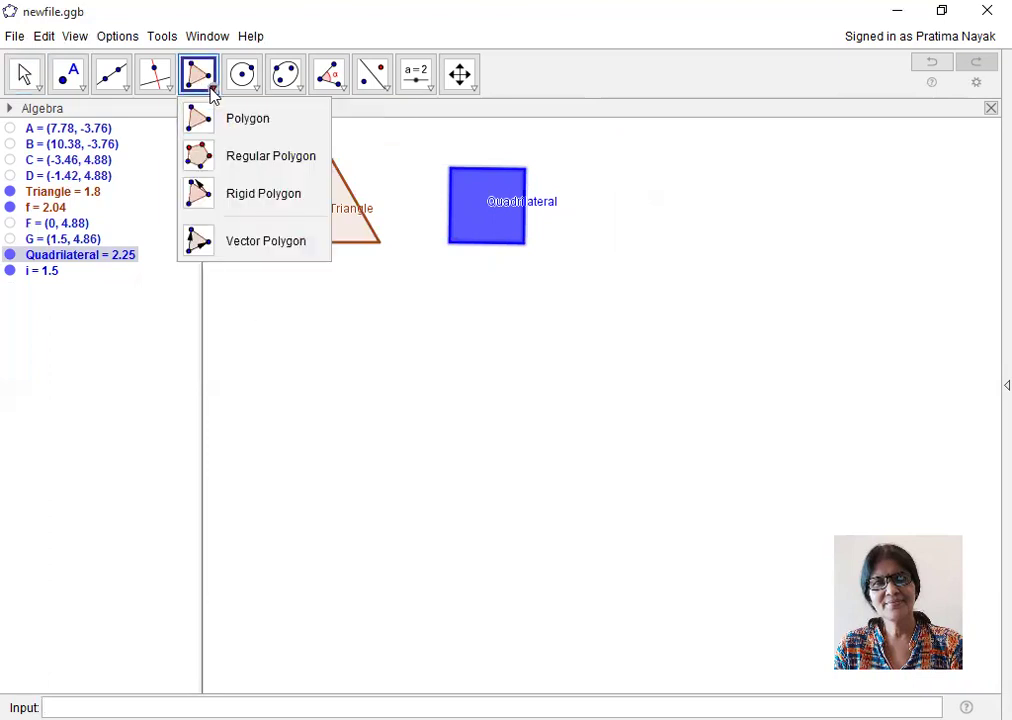
click(252, 168)
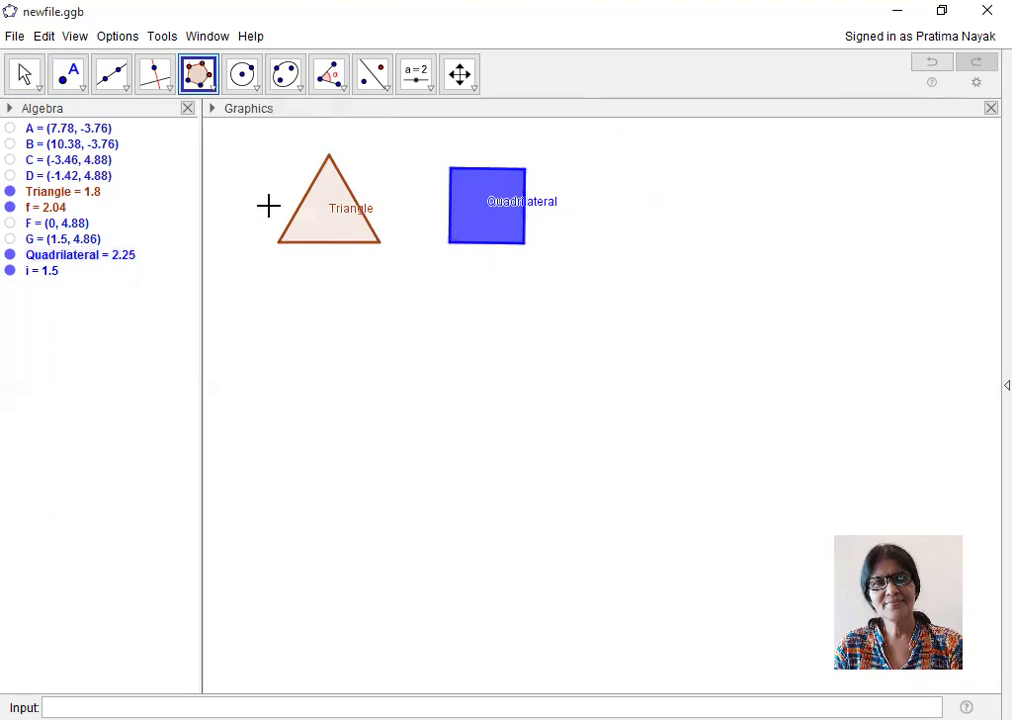
click(286, 338)
click(377, 340)
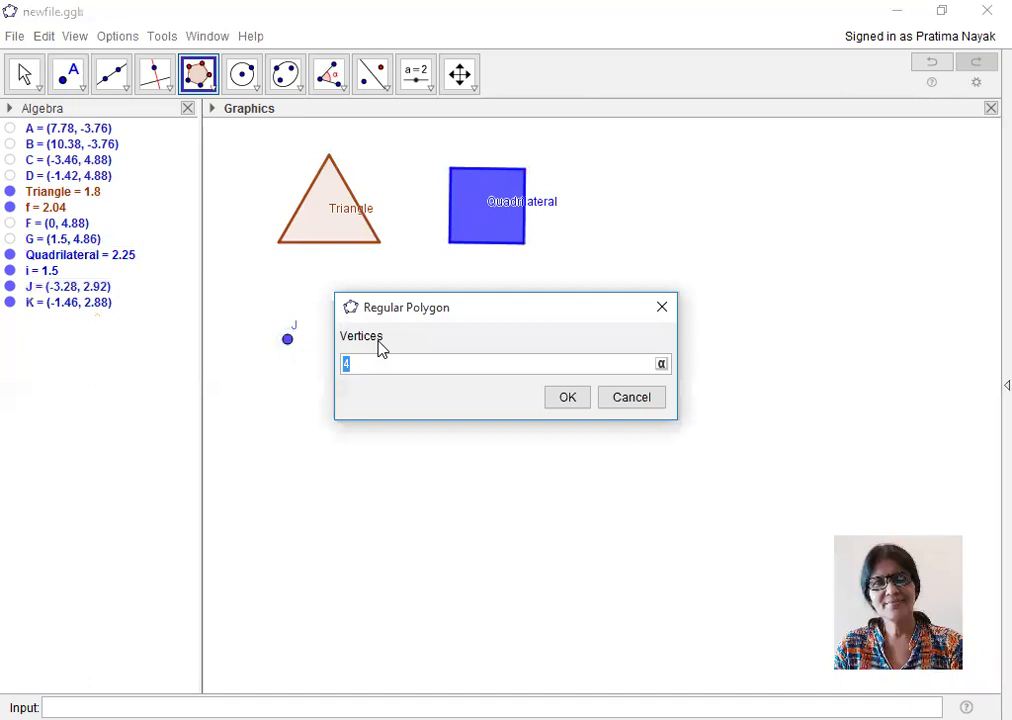
key(BackSpace)
text(5)
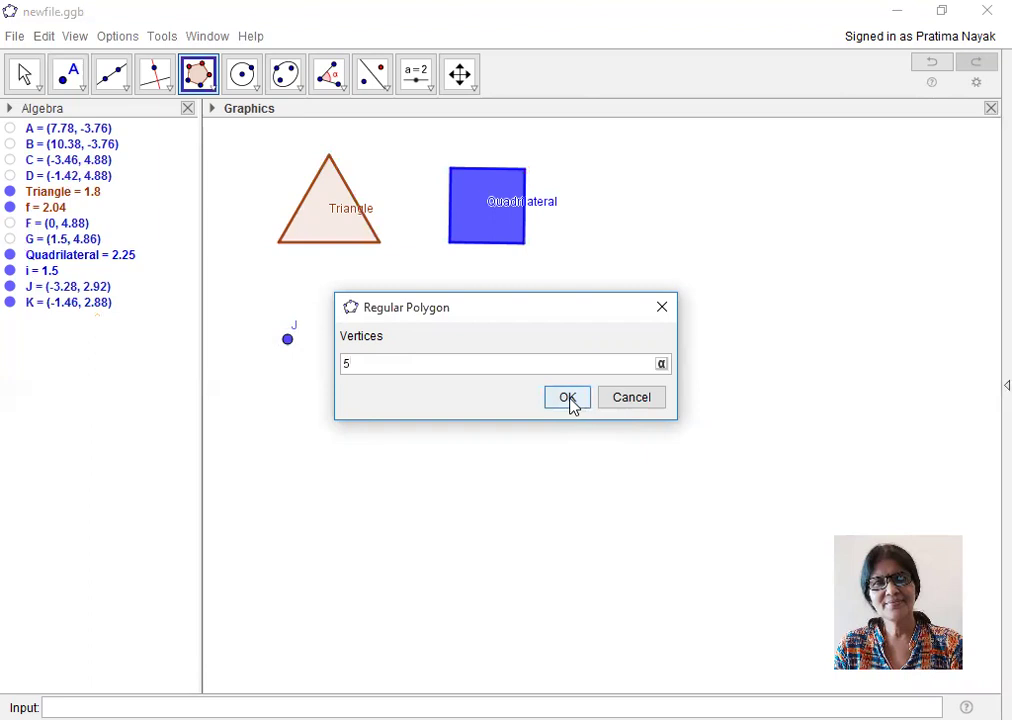
click(567, 397)
click(569, 397)
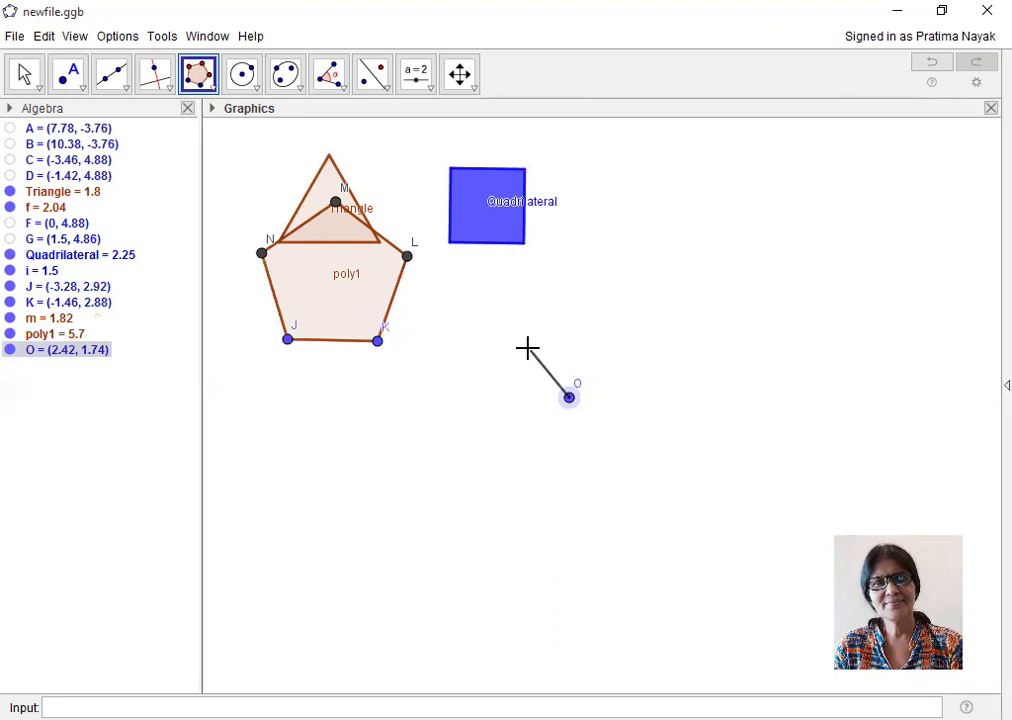
key(Escape)
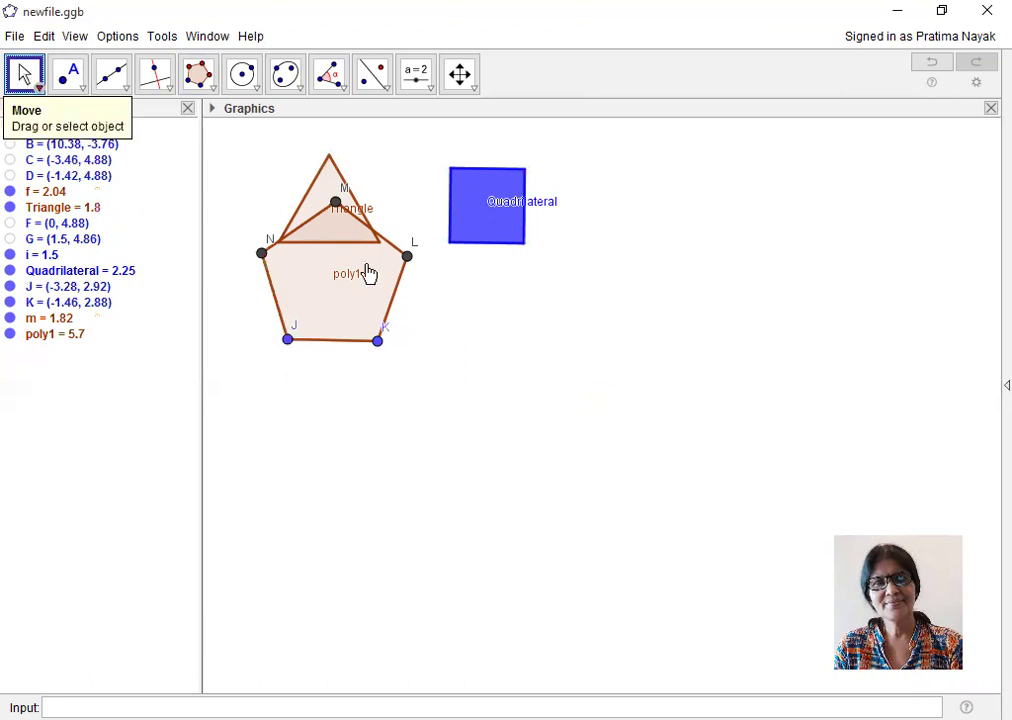
drag(327, 296, 328, 388)
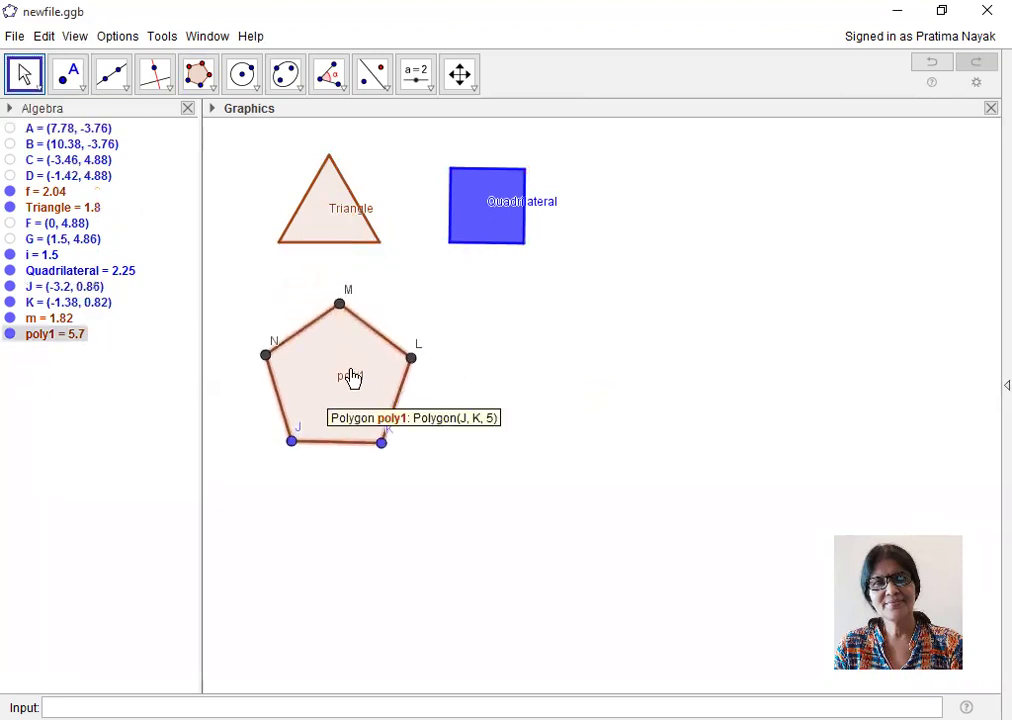
Rename the pentagon poly1 to 'Pentagon'.
right_click(351, 378)
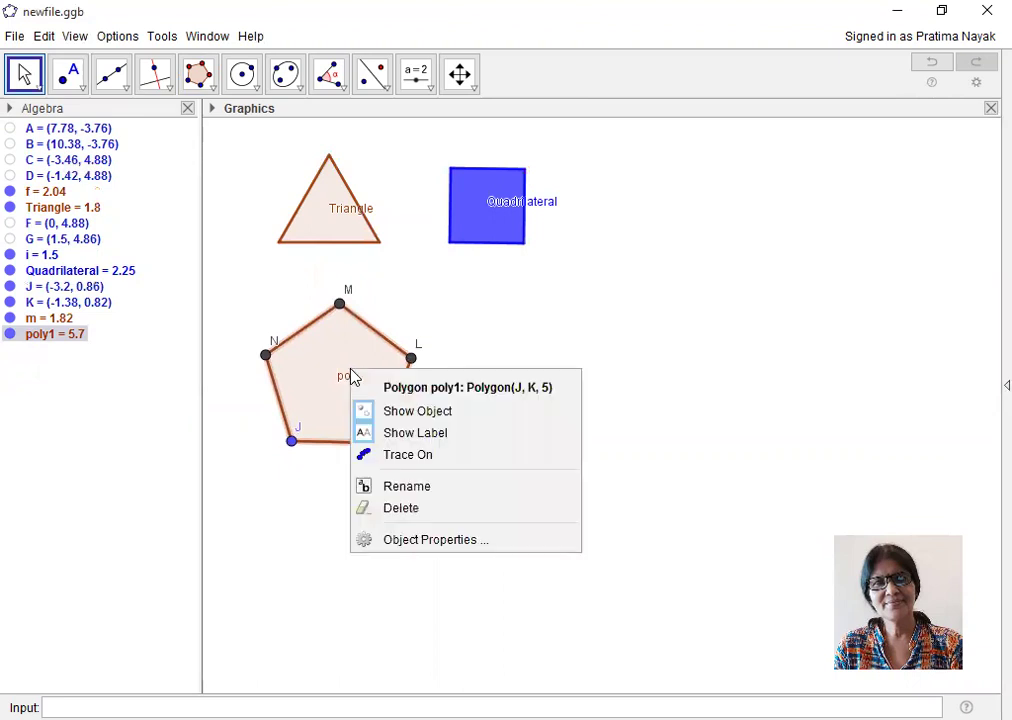
click(406, 487)
text(Penta)
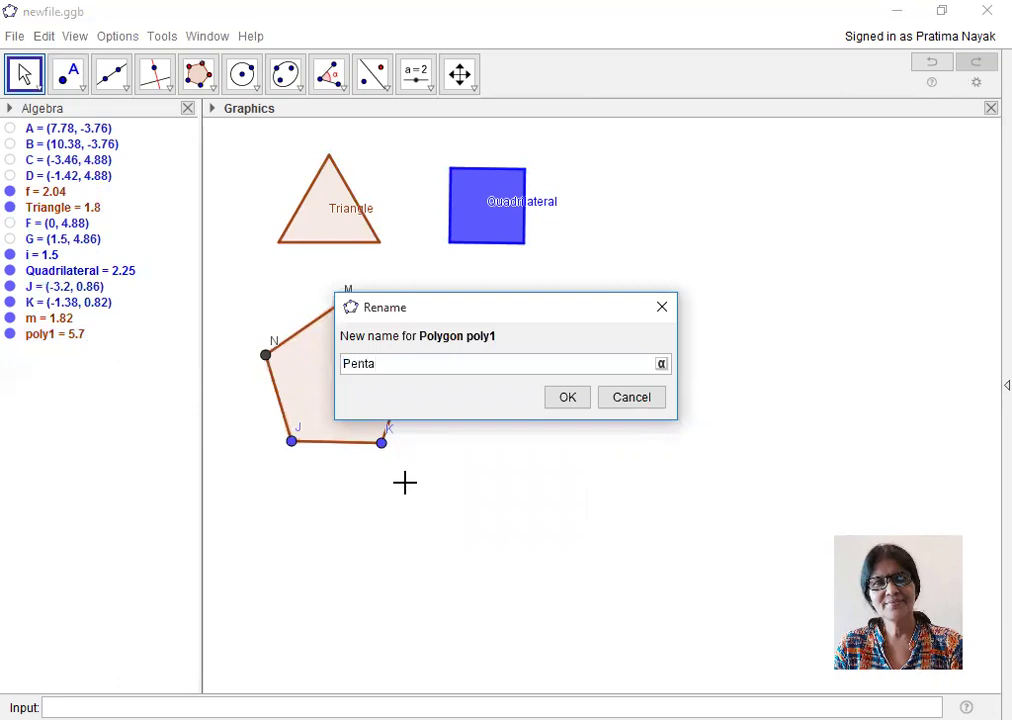
text(gon)
click(568, 397)
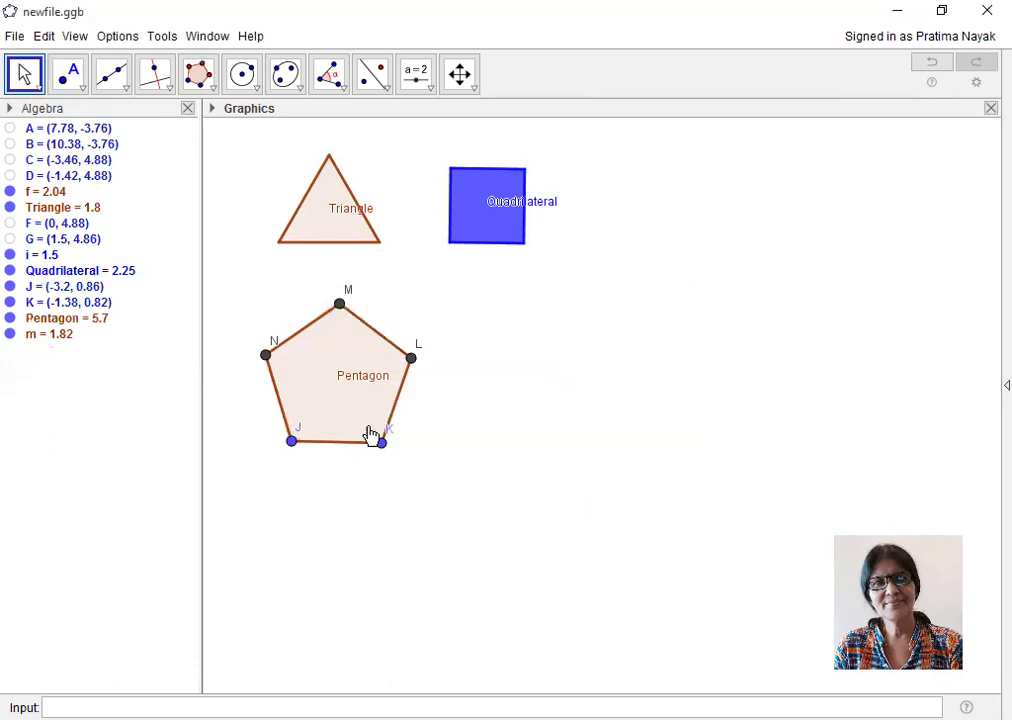
Give the Pentagon a green (0, 153, 0) fill at 50% opacity.
right_click(309, 403)
click(401, 569)
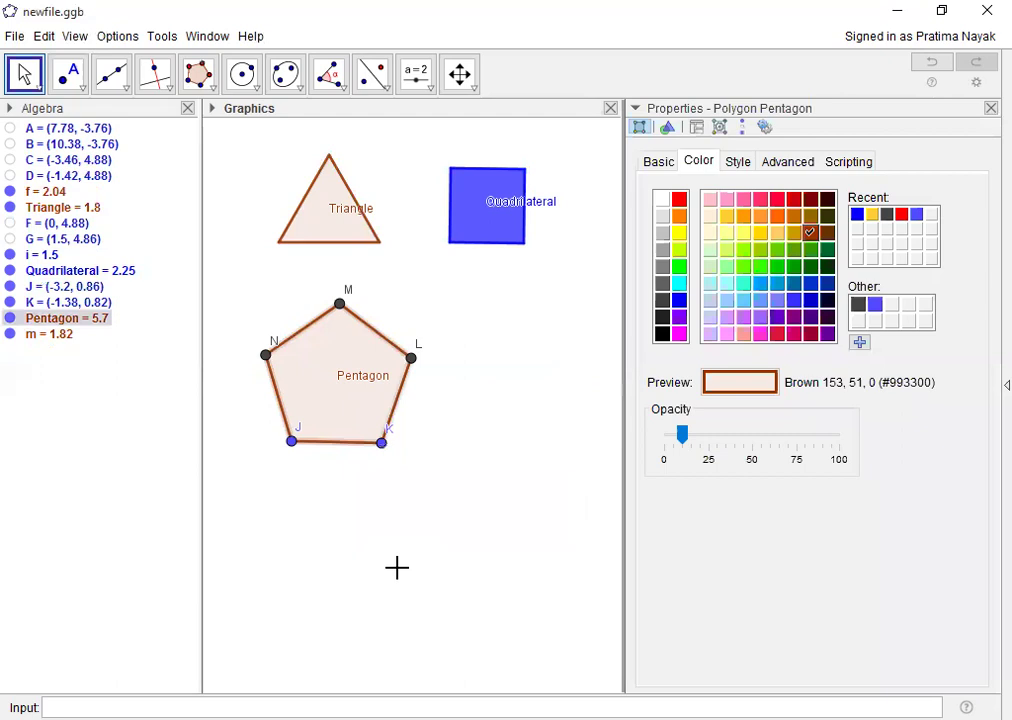
click(796, 269)
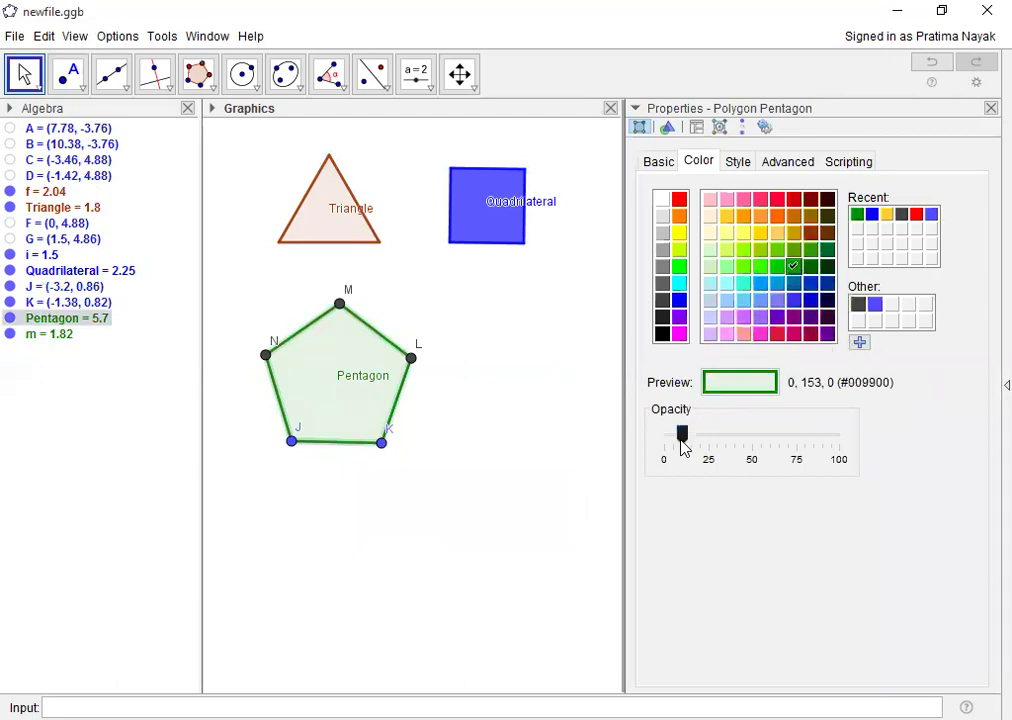
drag(681, 440, 751, 440)
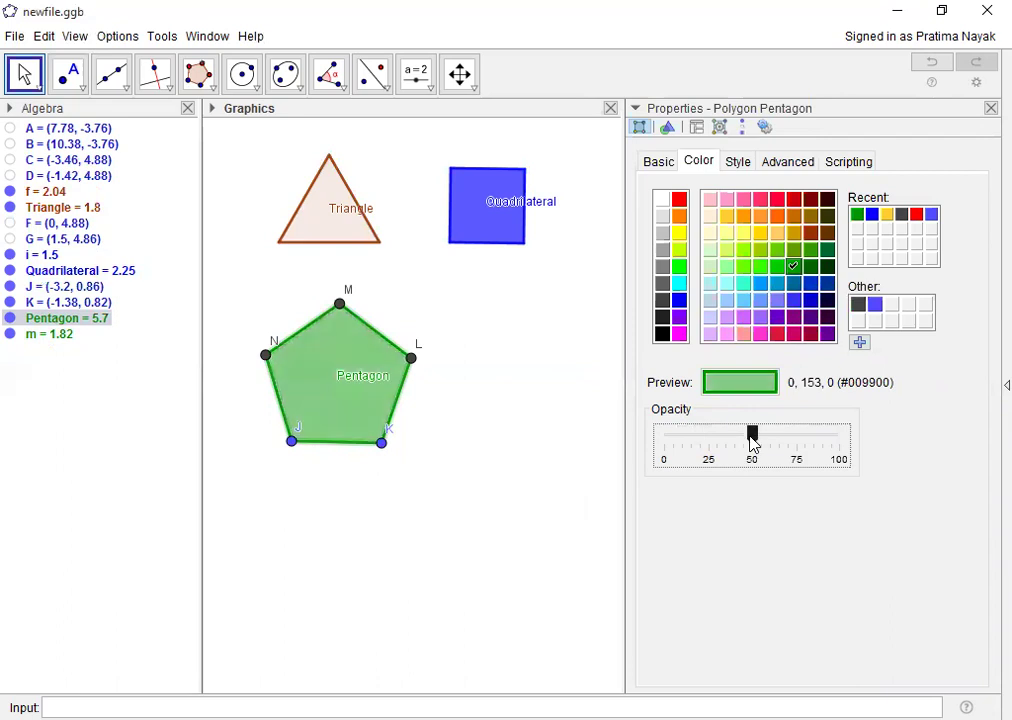
click(988, 108)
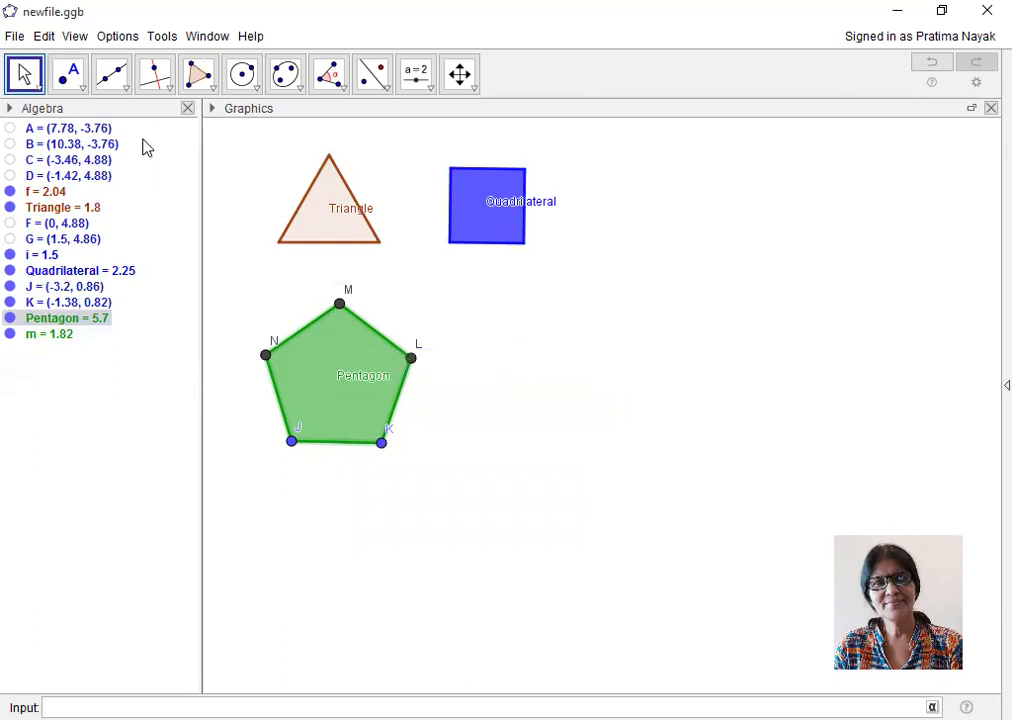
Draw a 6-vertex regular polygon on two new points beside the Pentagon and nudge it lower.
click(215, 94)
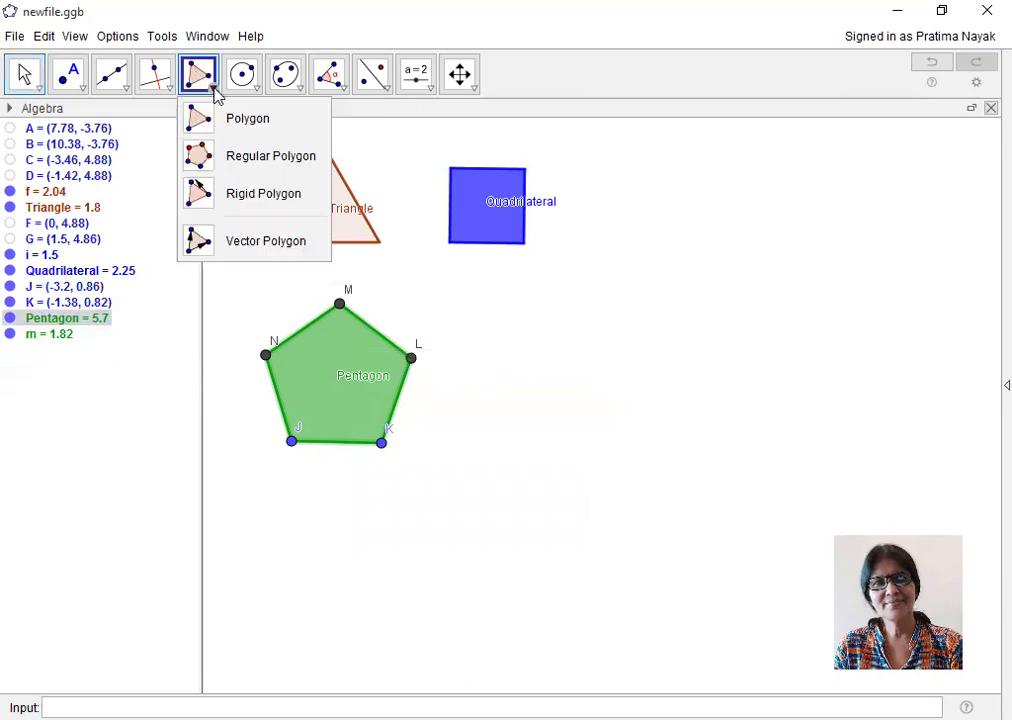
click(270, 158)
click(484, 349)
click(572, 352)
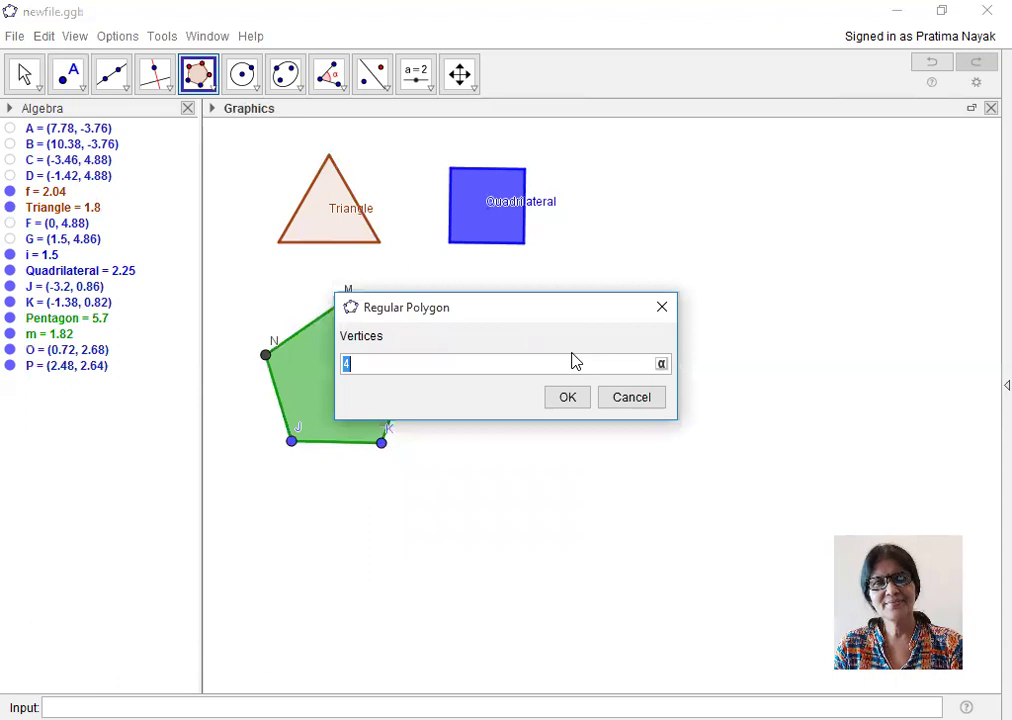
text(6)
click(569, 398)
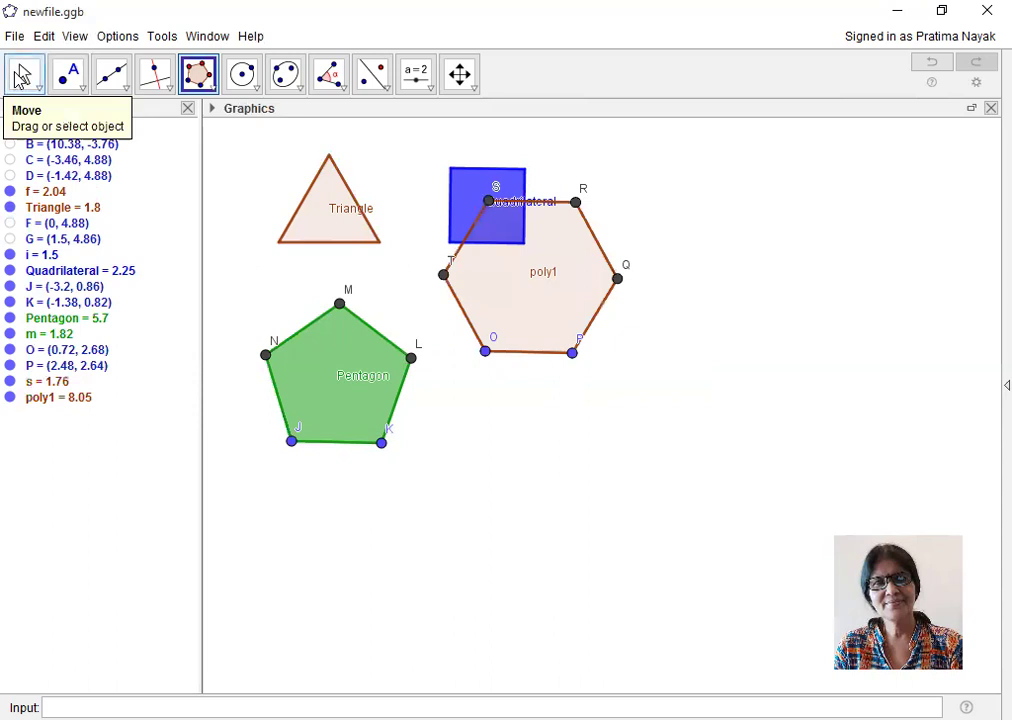
click(22, 80)
drag(566, 306, 569, 341)
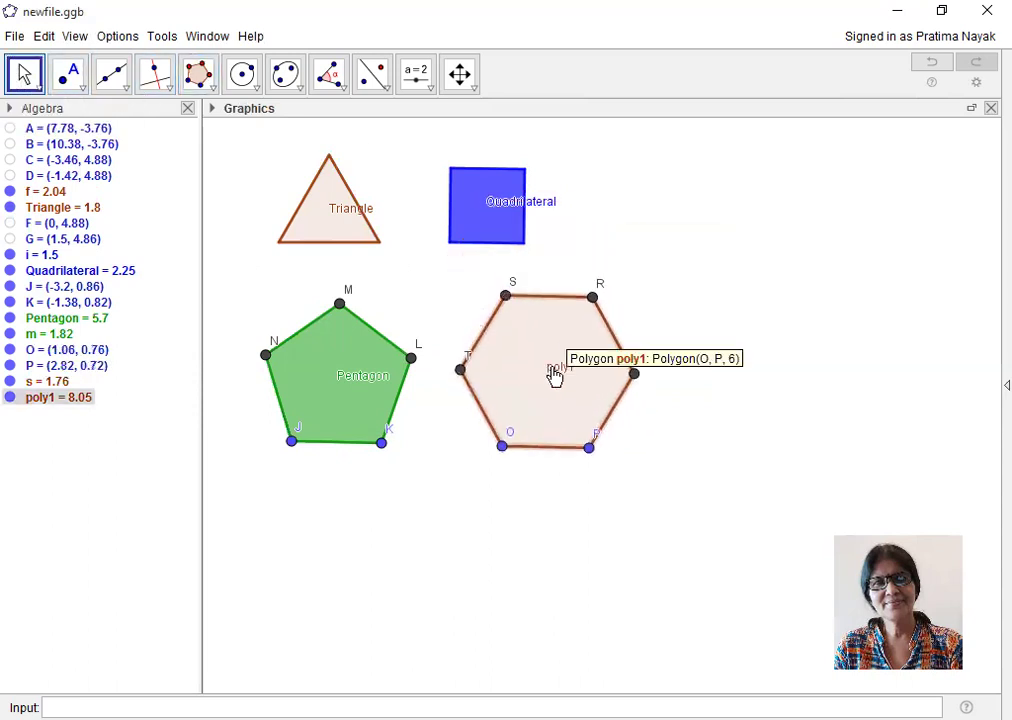
Rename the hexagon poly1 to Hexagon.
right_click(555, 374)
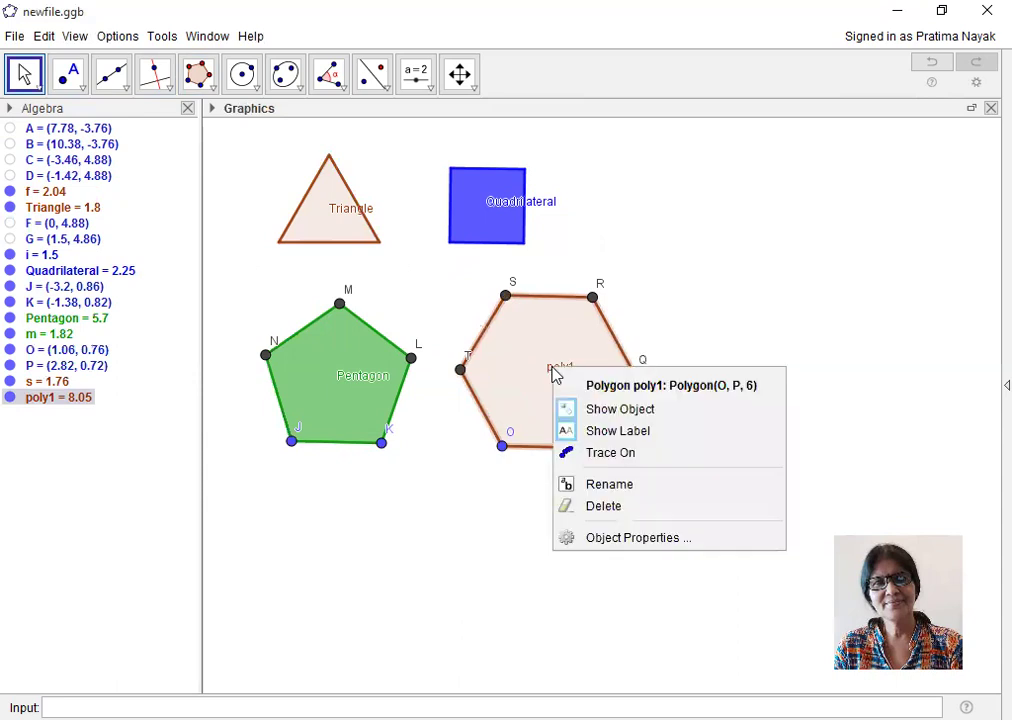
click(603, 486)
text(Hexa)
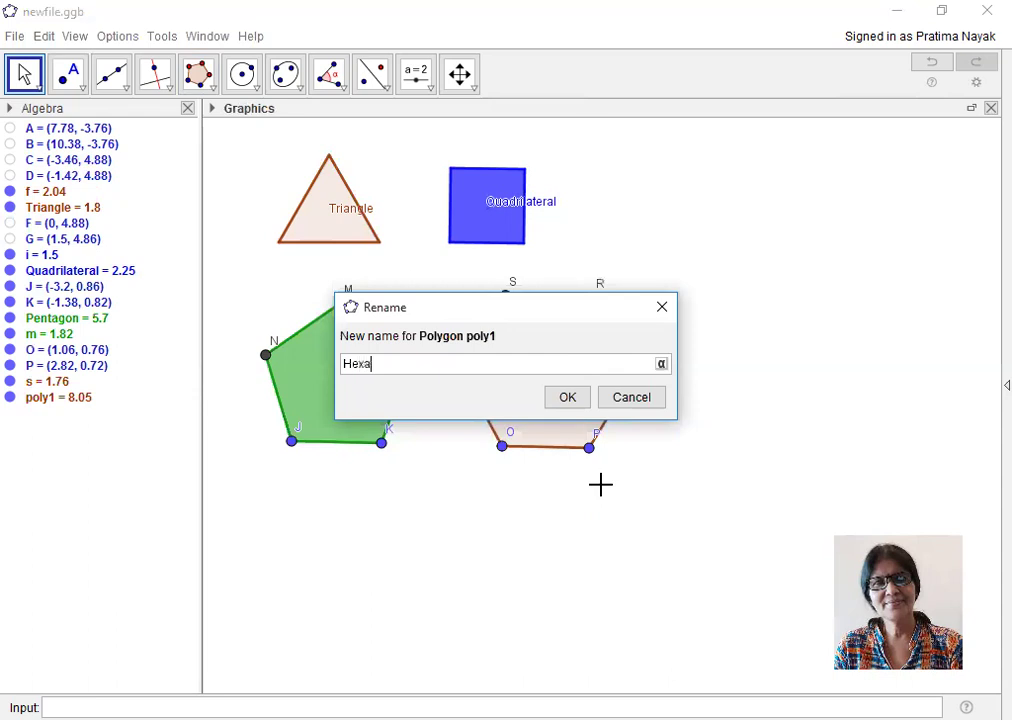
text(gon)
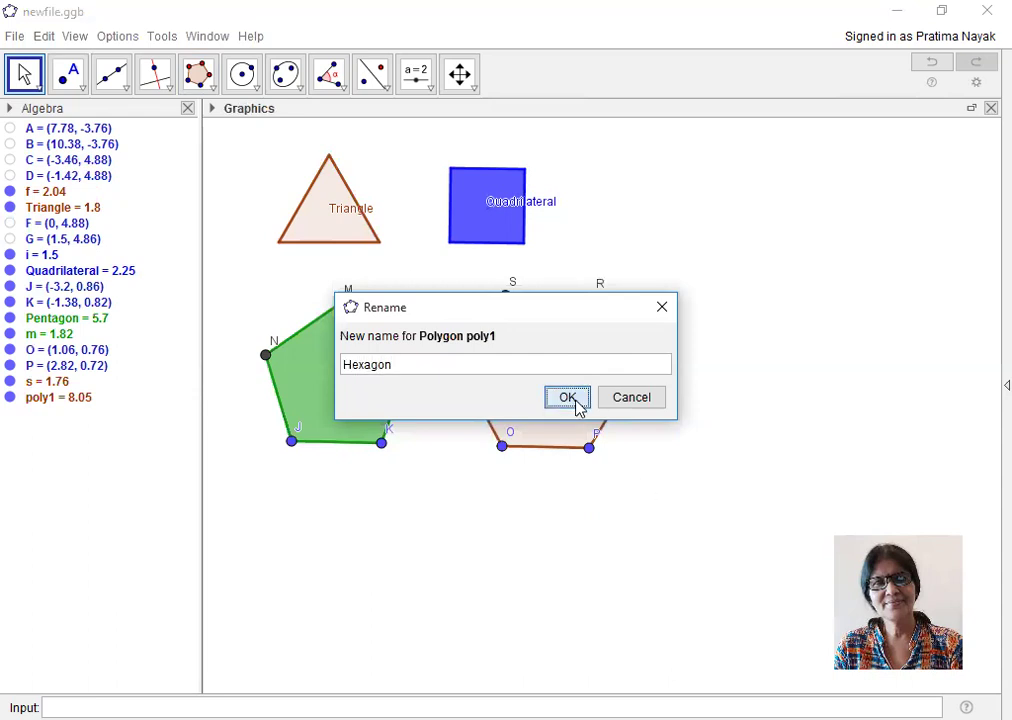
click(576, 404)
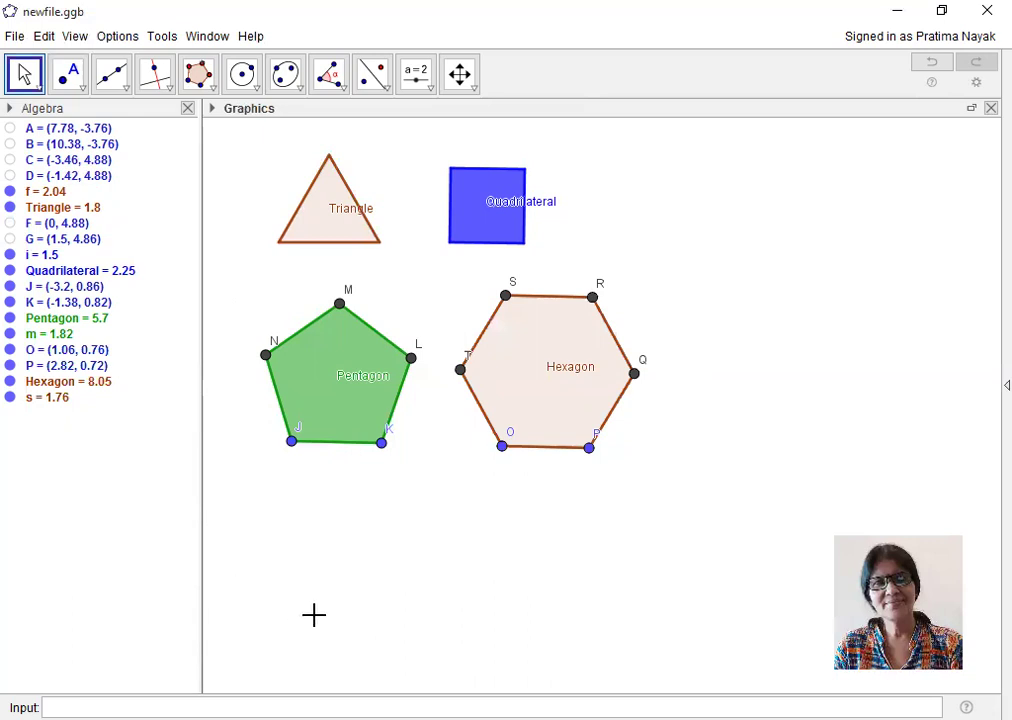
Draw a 7-vertex regular polygon on points U and V, then move it down and right.
click(212, 92)
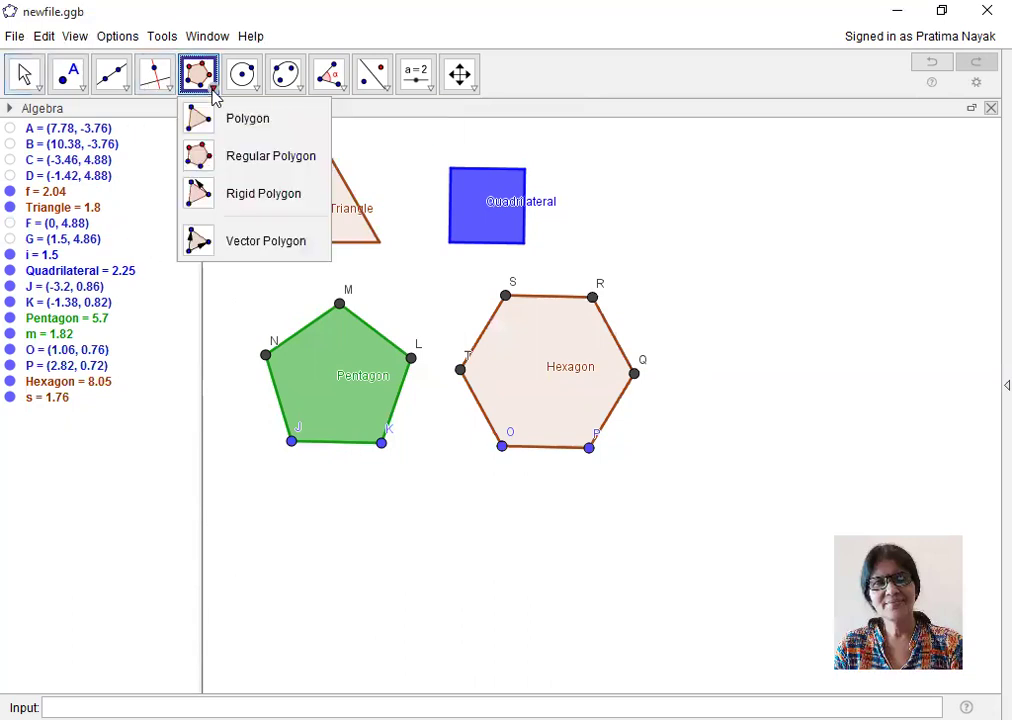
click(280, 150)
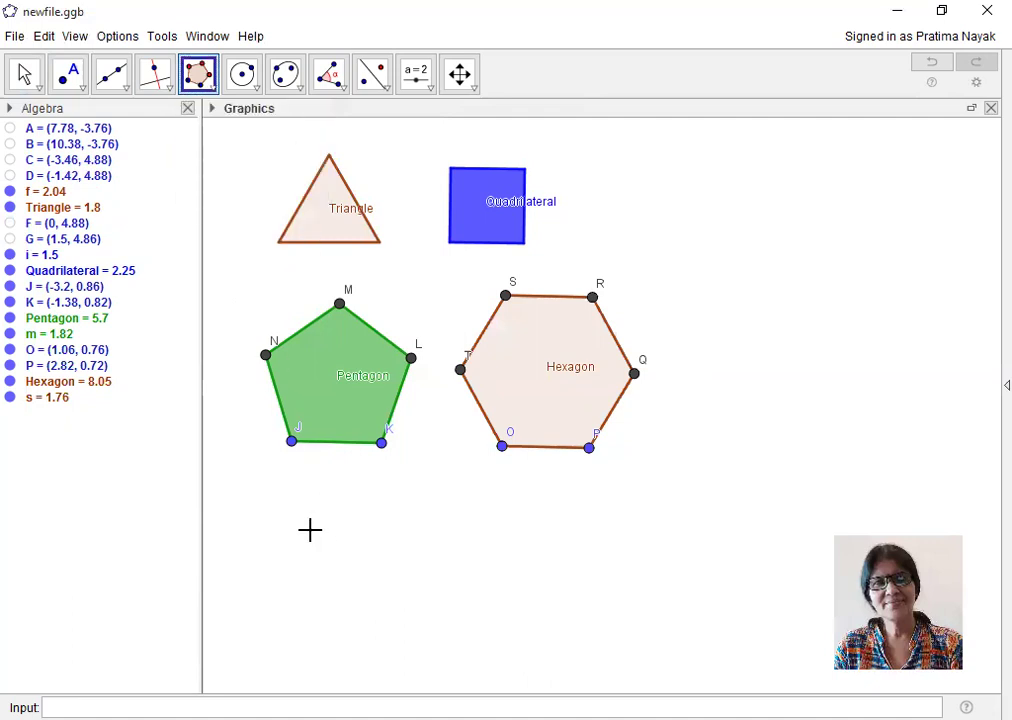
click(310, 531)
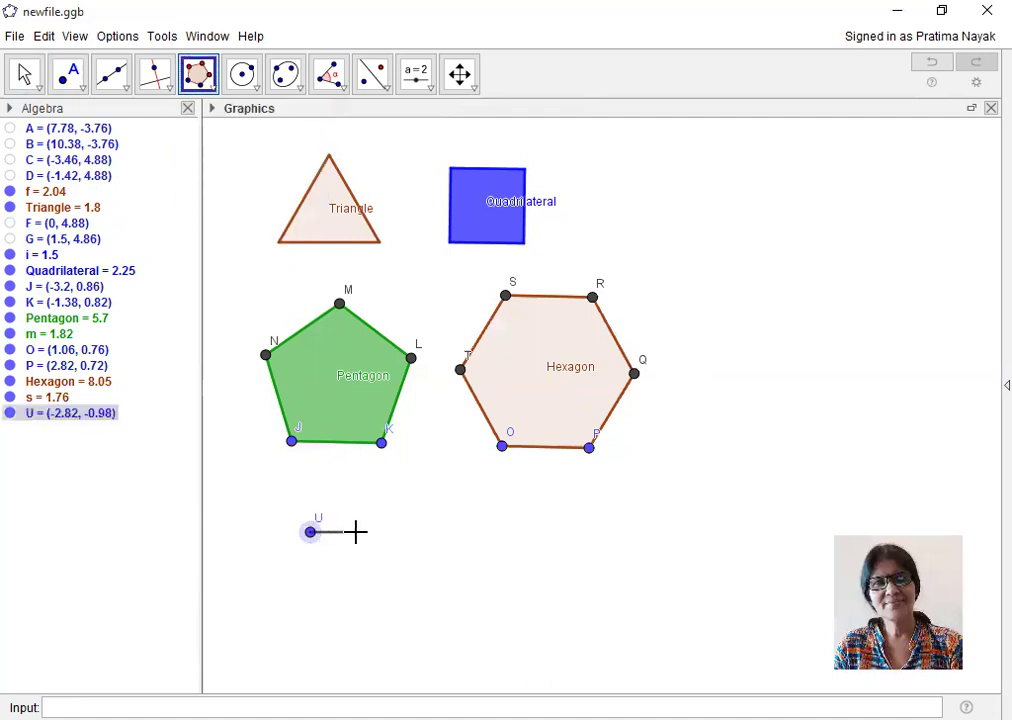
click(357, 532)
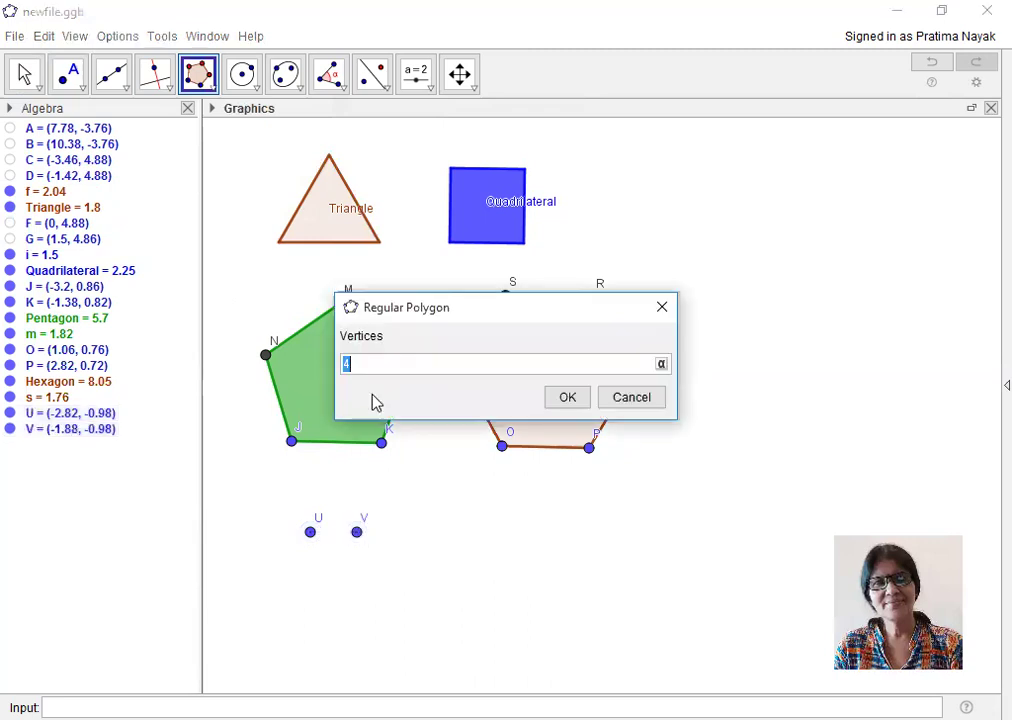
text(7)
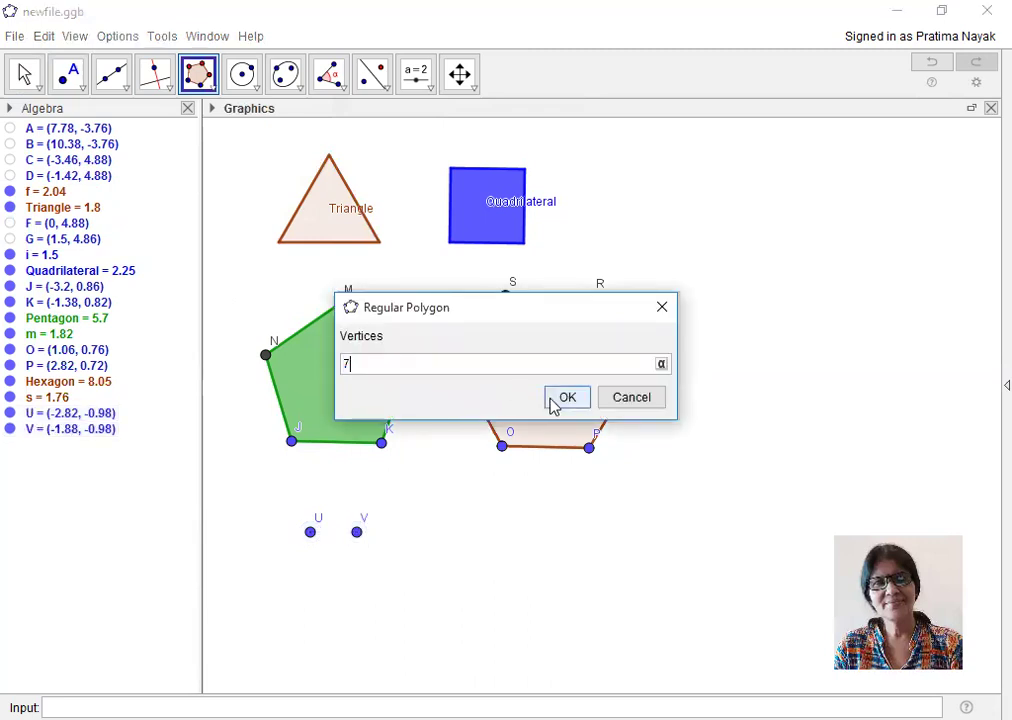
click(556, 399)
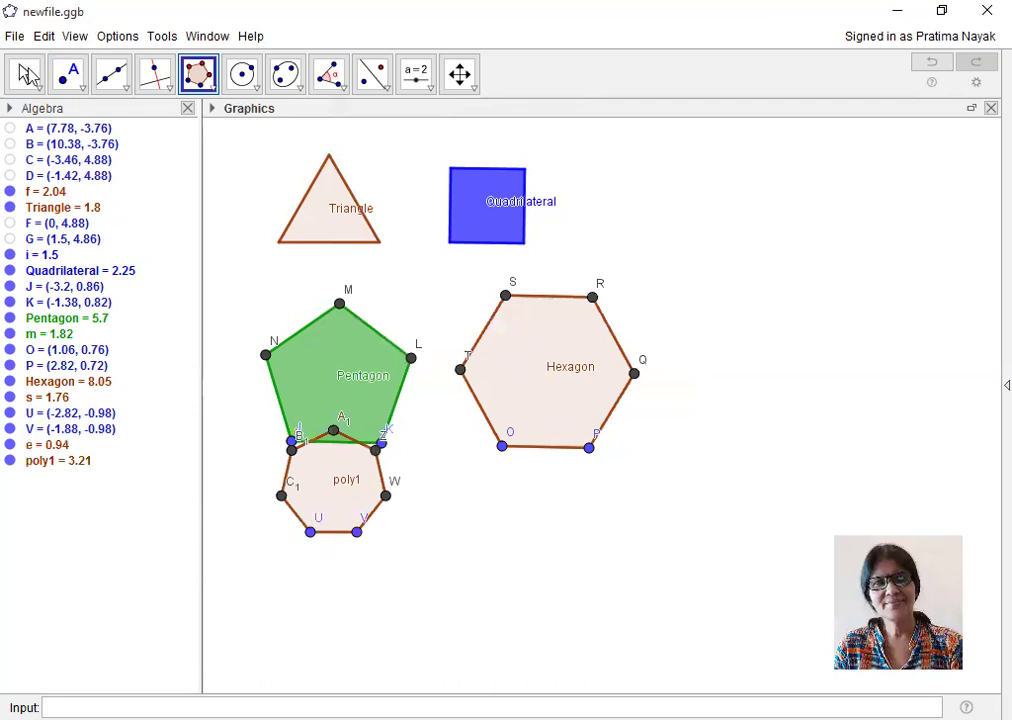
click(22, 76)
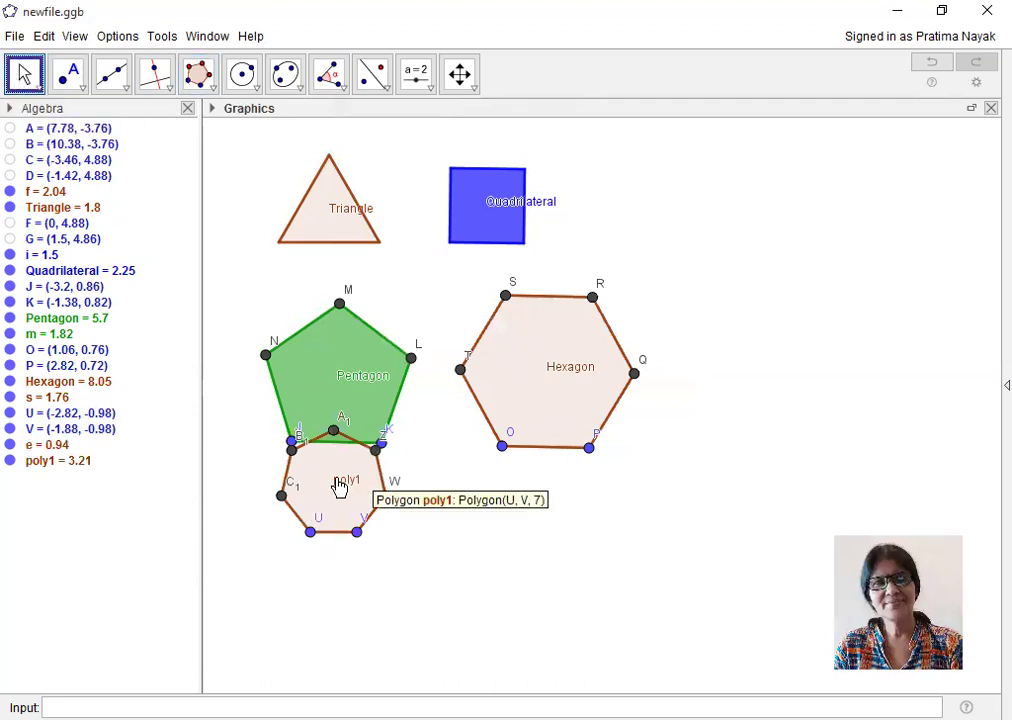
drag(330, 481, 453, 544)
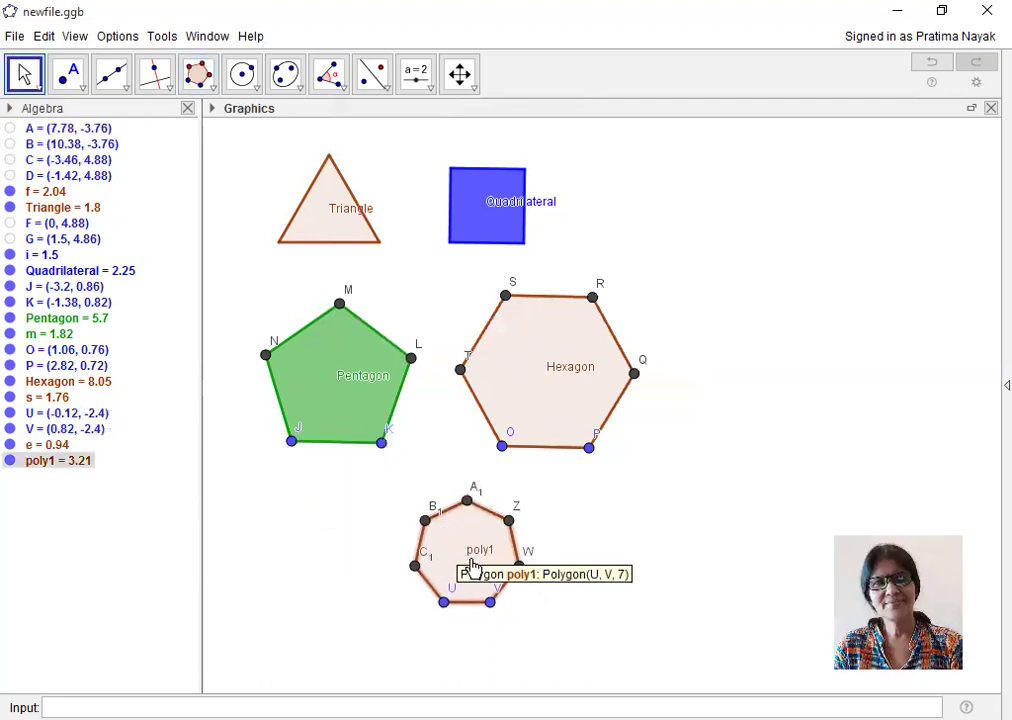
Rename the seven-sided polygon poly1 to Heptagon.
right_click(473, 566)
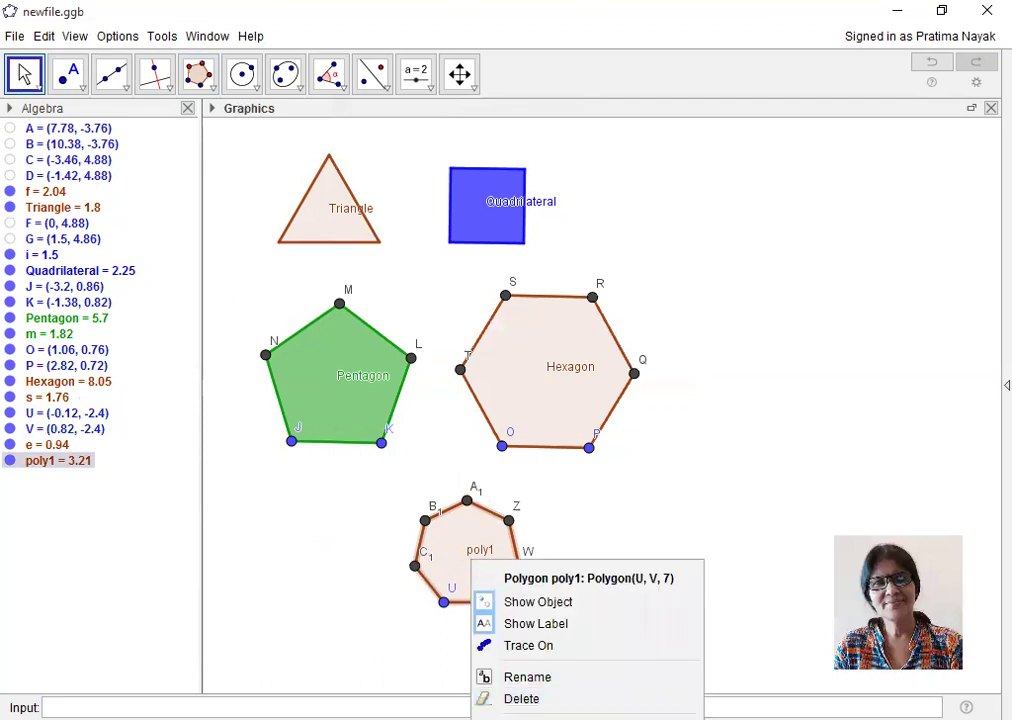
click(527, 679)
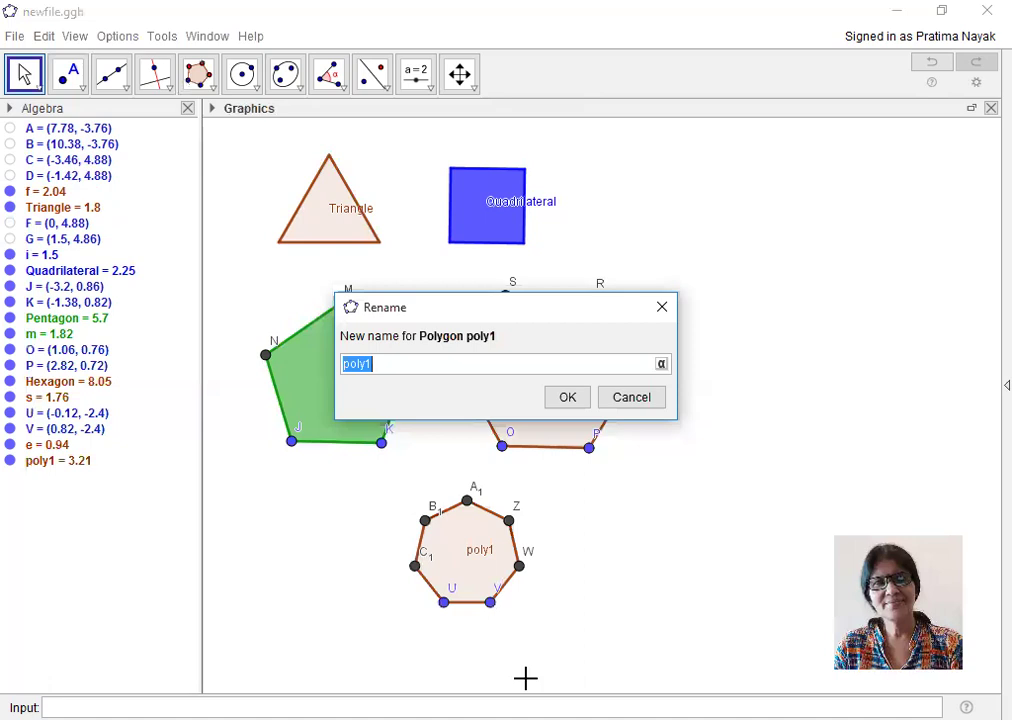
text(Heptagon)
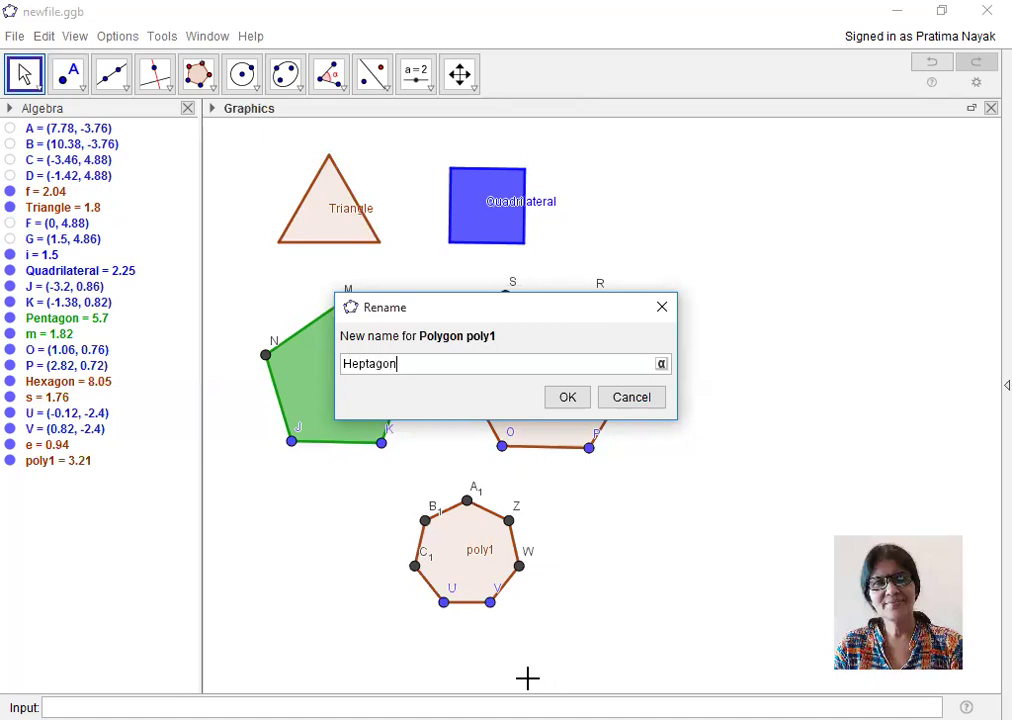
click(567, 397)
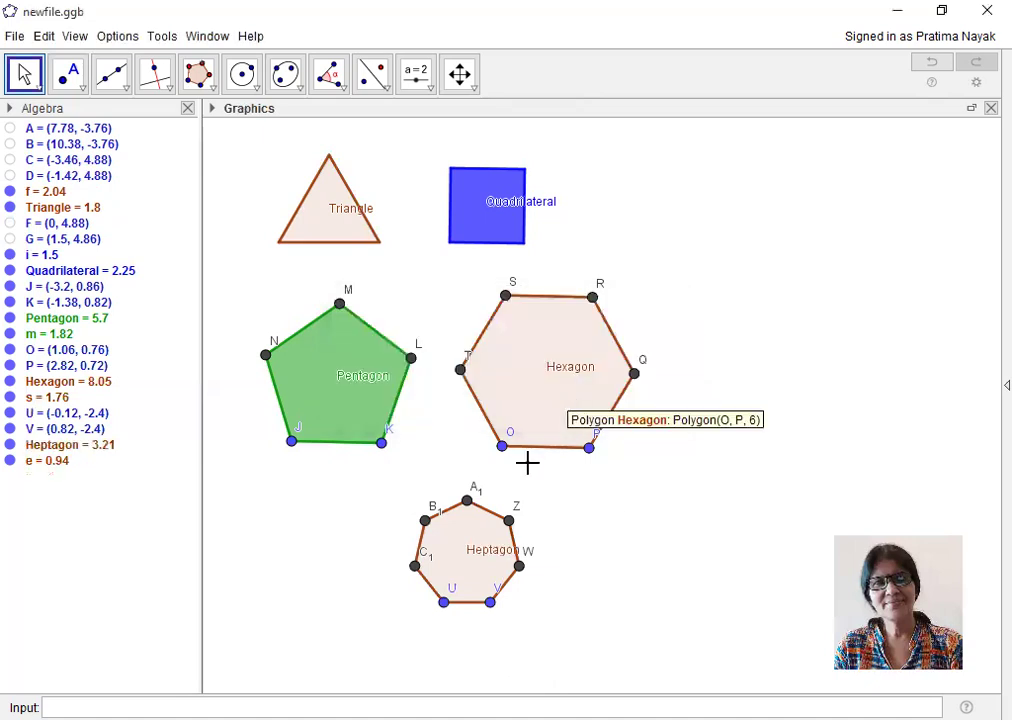
right_click(450, 568)
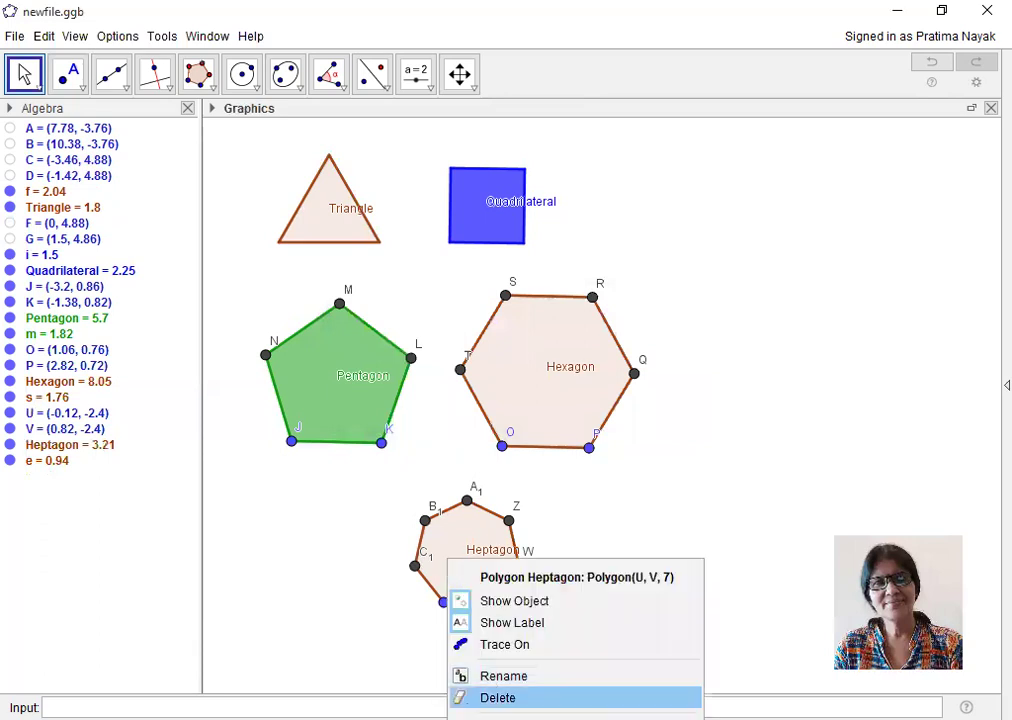
Colour the Heptagon red (255, 0, 0) with its fill opacity raised to about 50%.
click(505, 717)
click(683, 198)
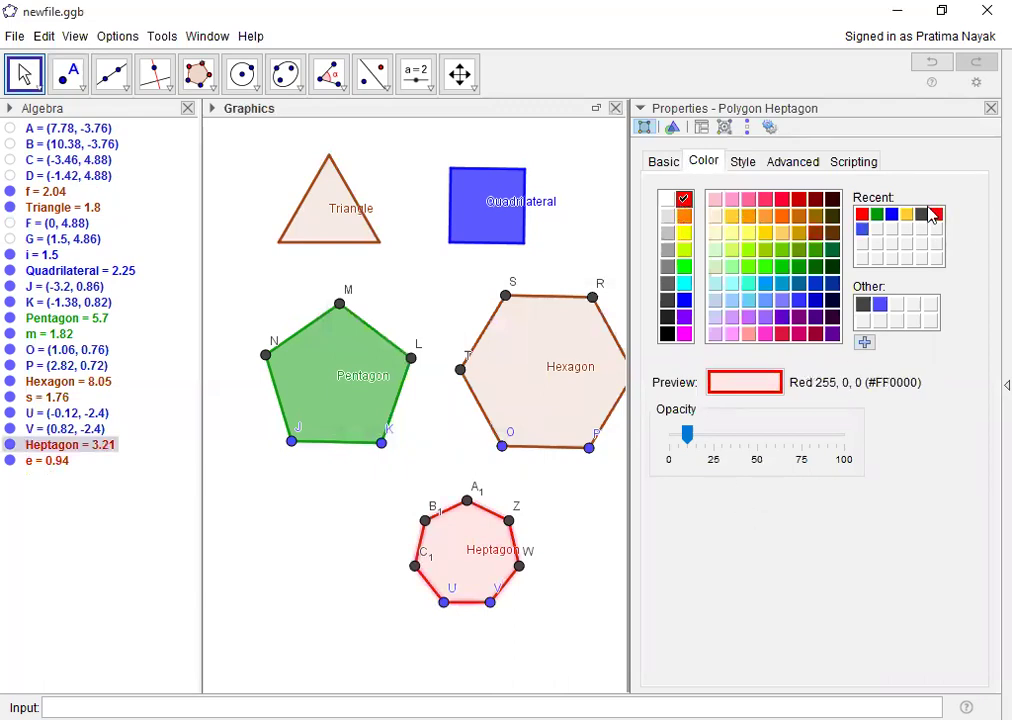
drag(686, 433, 752, 438)
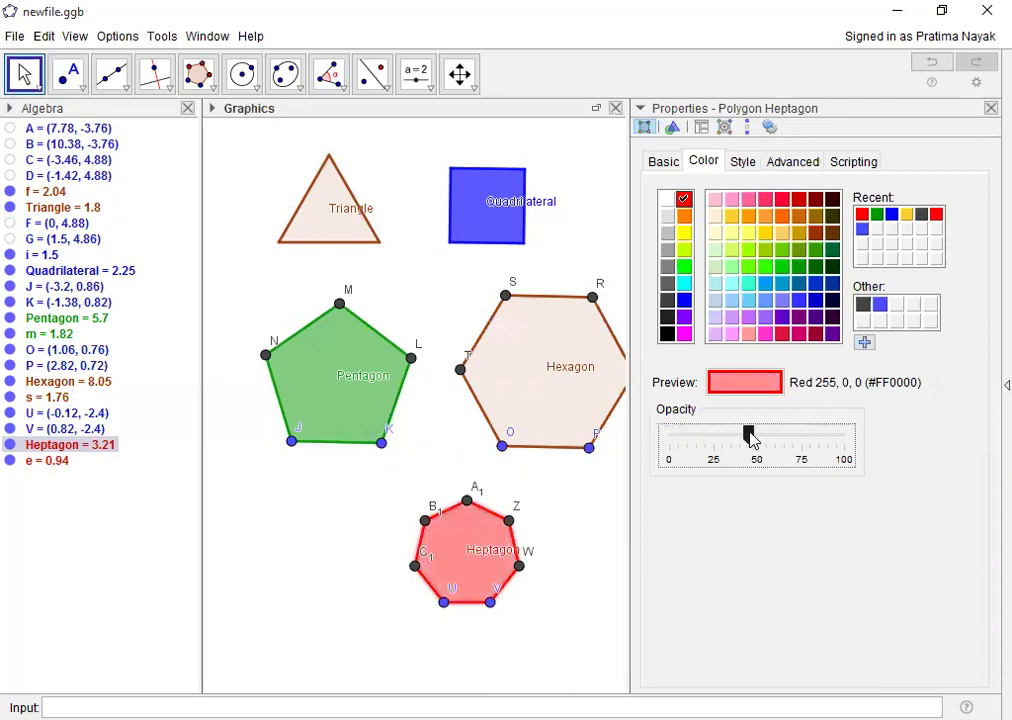
click(987, 113)
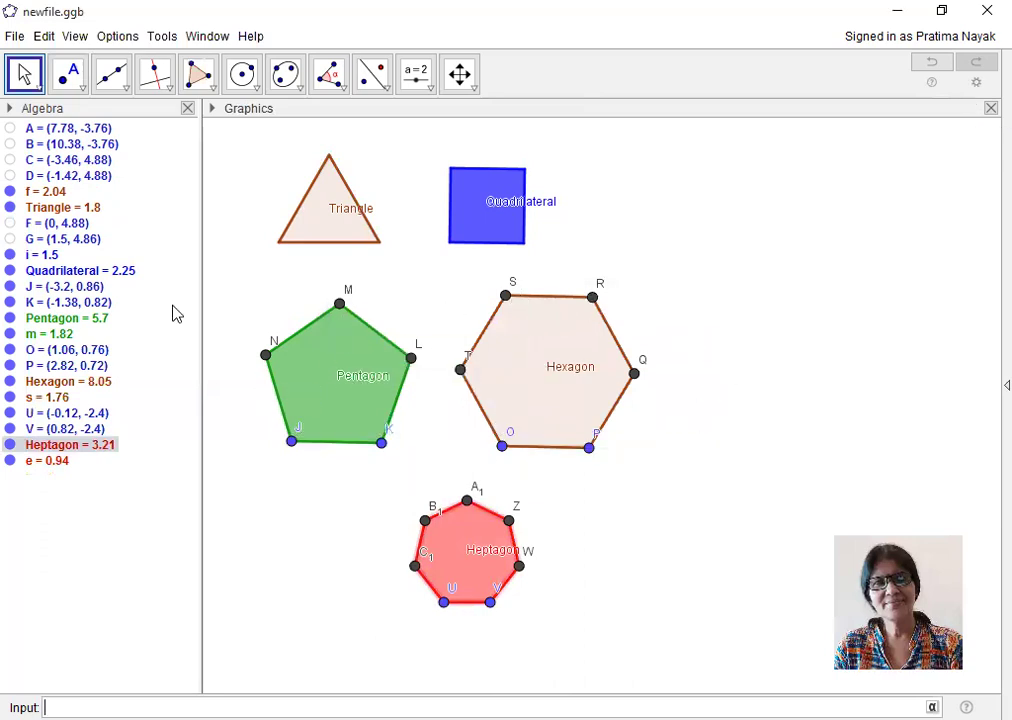
Uncheck Algebra in the View menu so the graphics view fills the window.
click(126, 40)
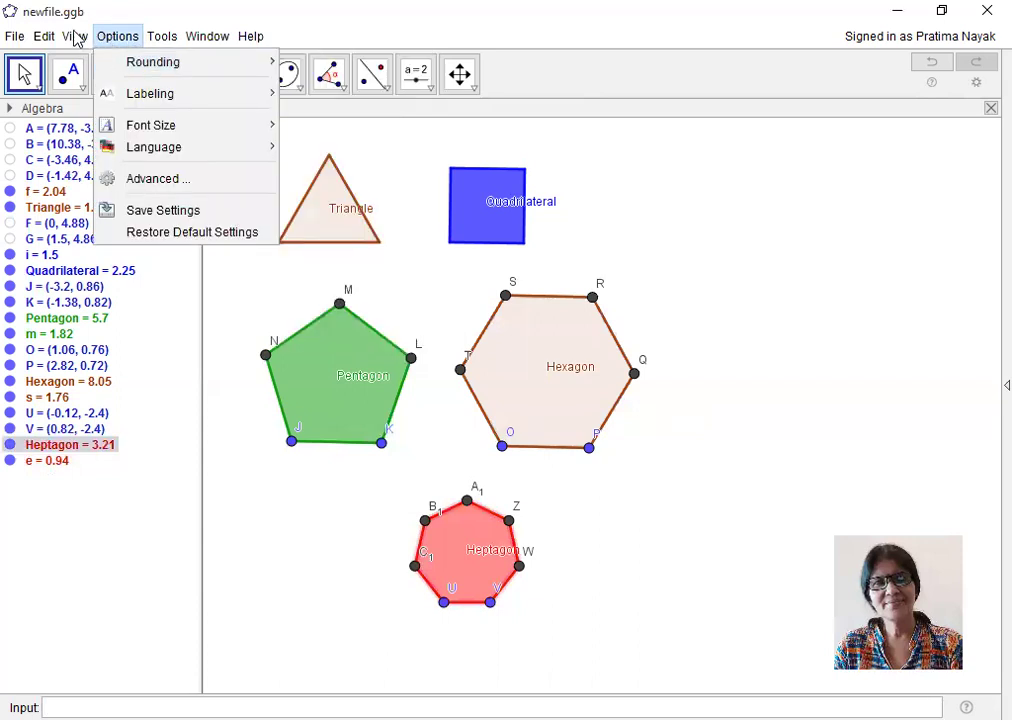
click(77, 37)
click(99, 66)
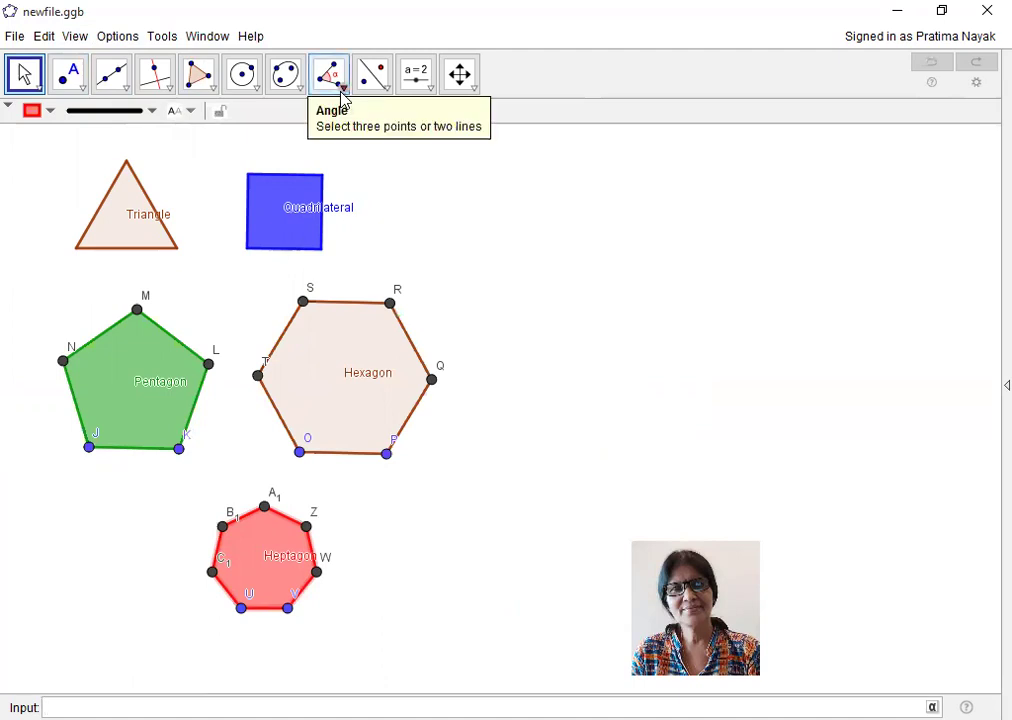
Select the Angle tool from the angle and measurement tool group.
click(342, 96)
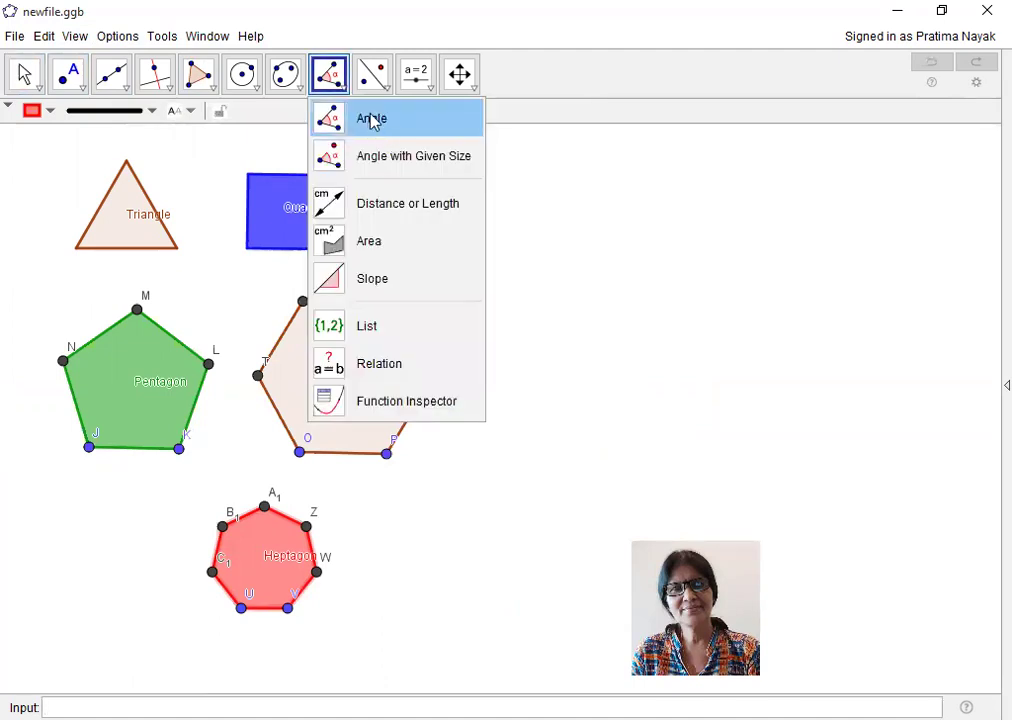
click(371, 119)
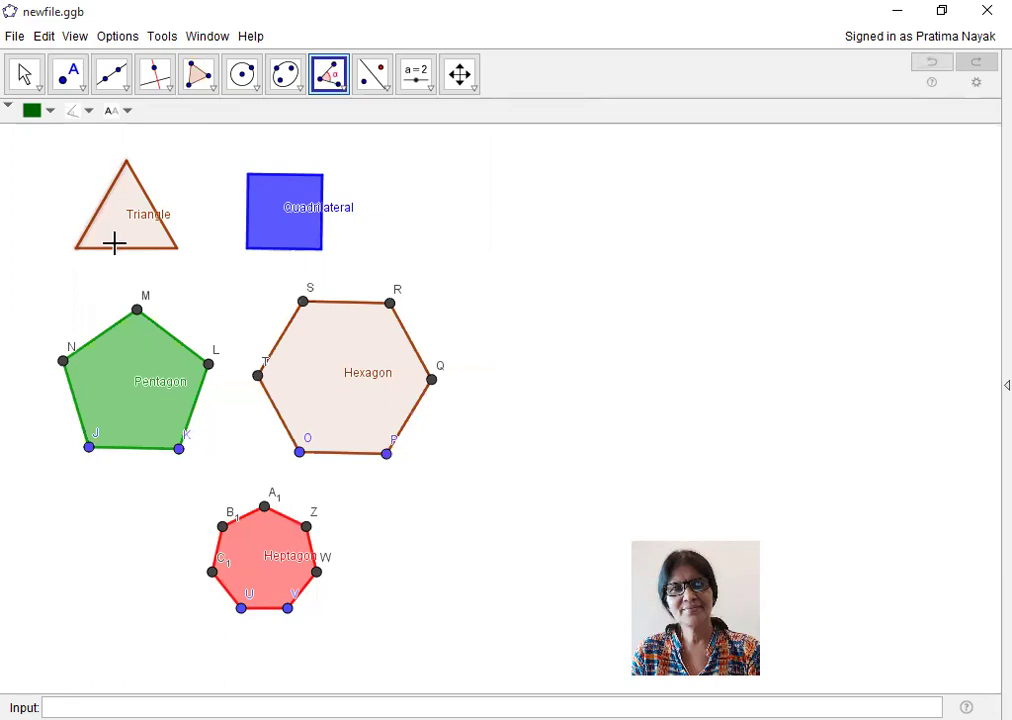
click(343, 89)
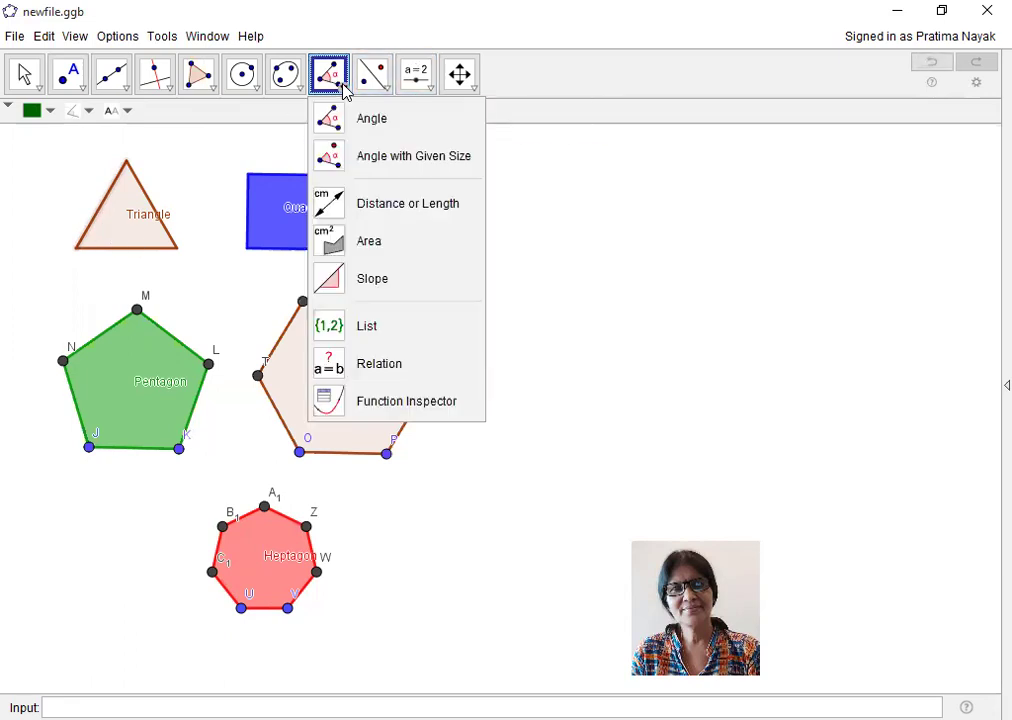
click(380, 122)
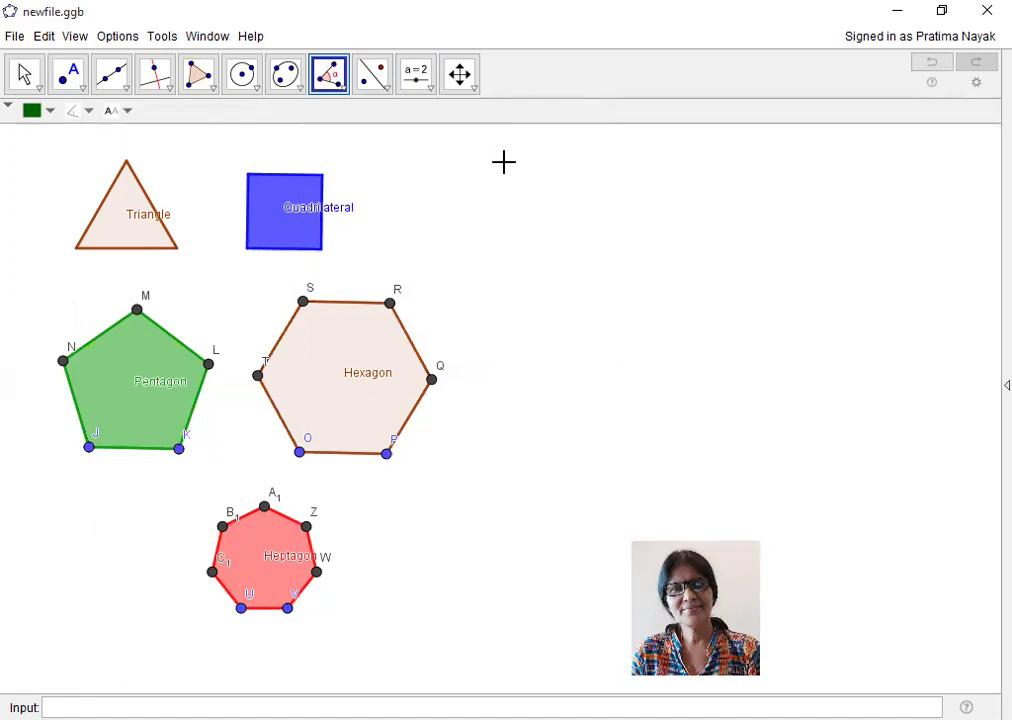
Insert a text reading POLYGONS on the canvas right of the Hexagon.
click(432, 93)
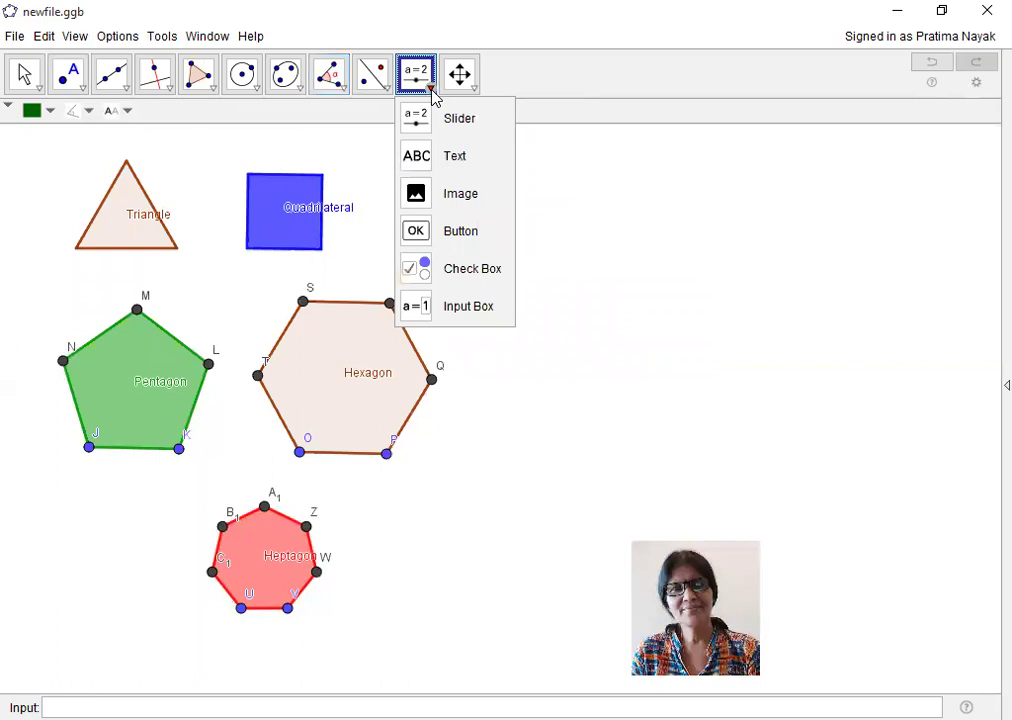
click(462, 163)
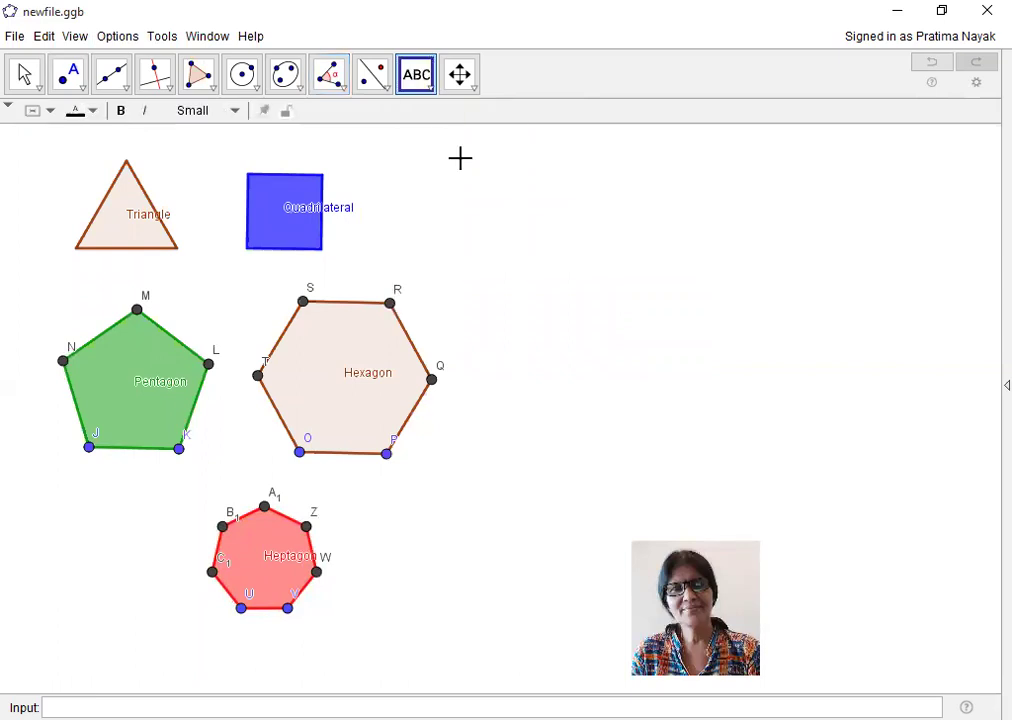
click(496, 279)
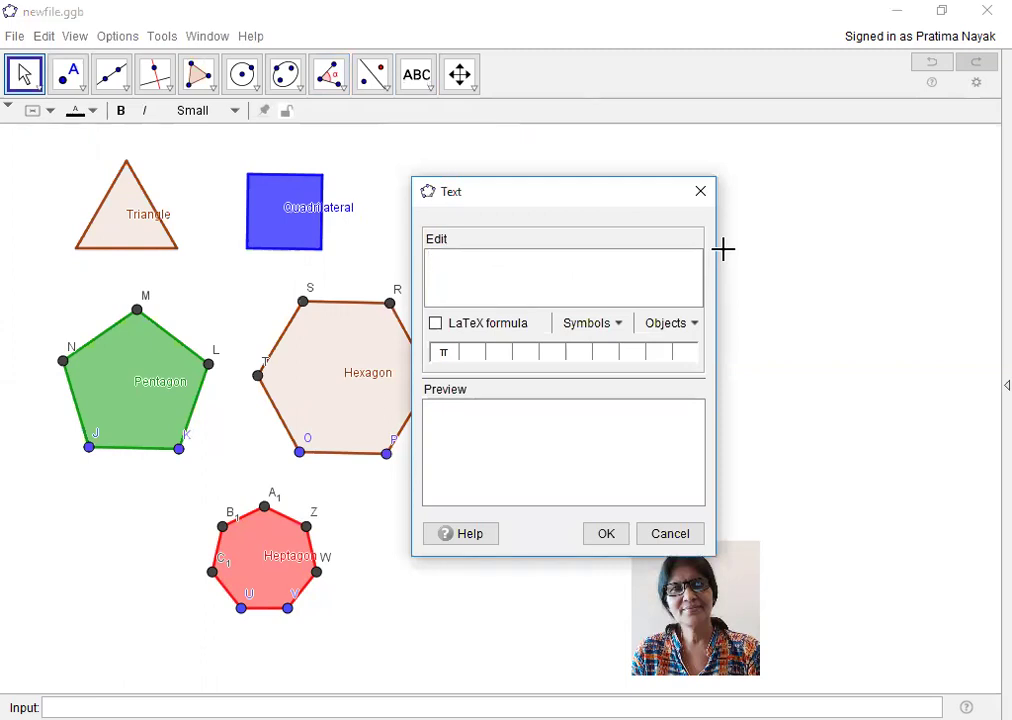
text(POLYGONS)
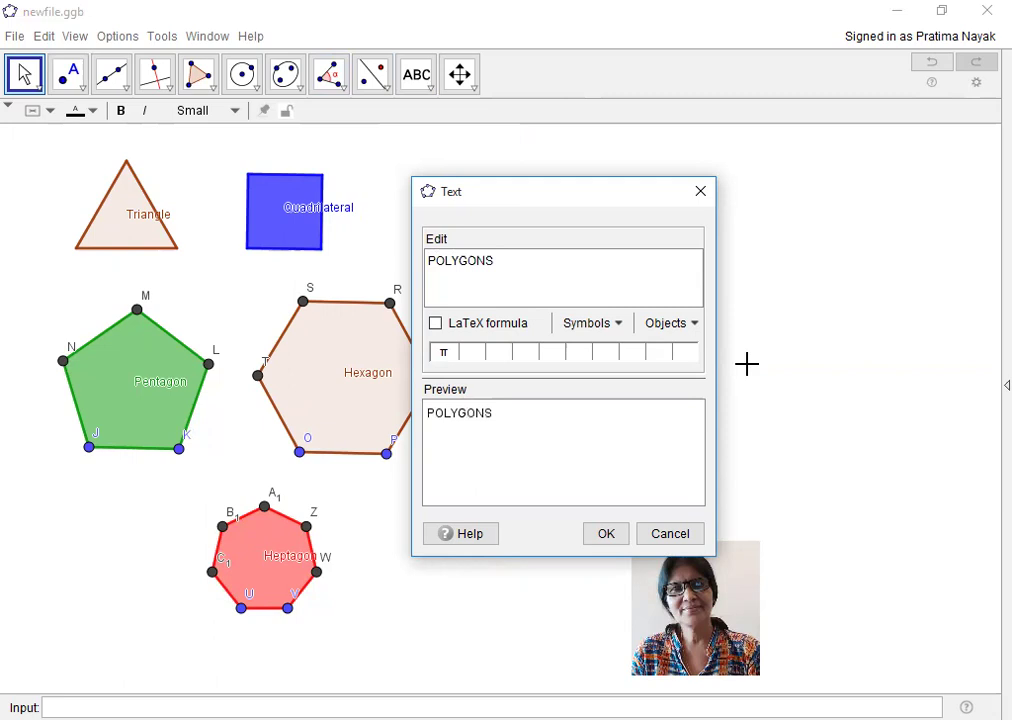
click(606, 535)
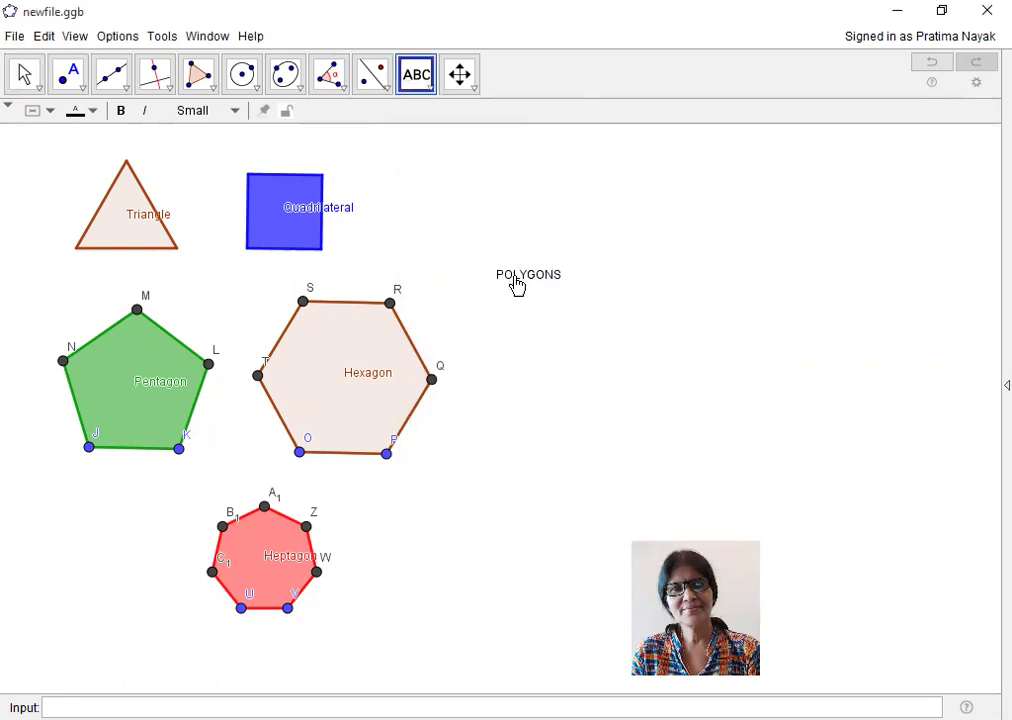
Format the POLYGONS text as Large, bold and purple (#800080).
right_click(516, 284)
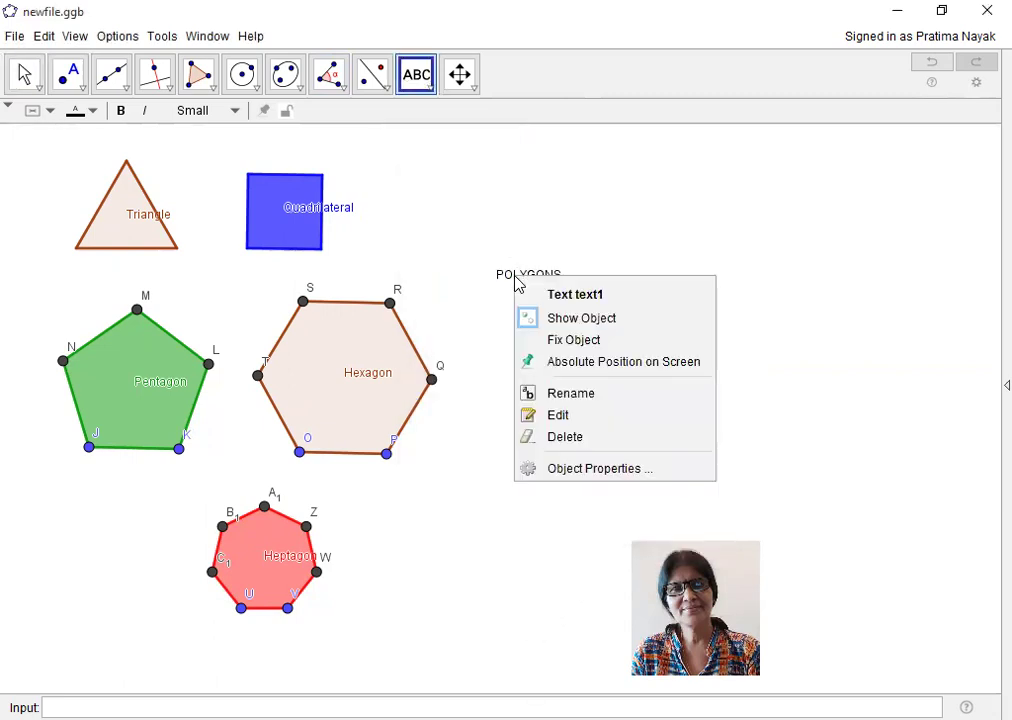
click(579, 470)
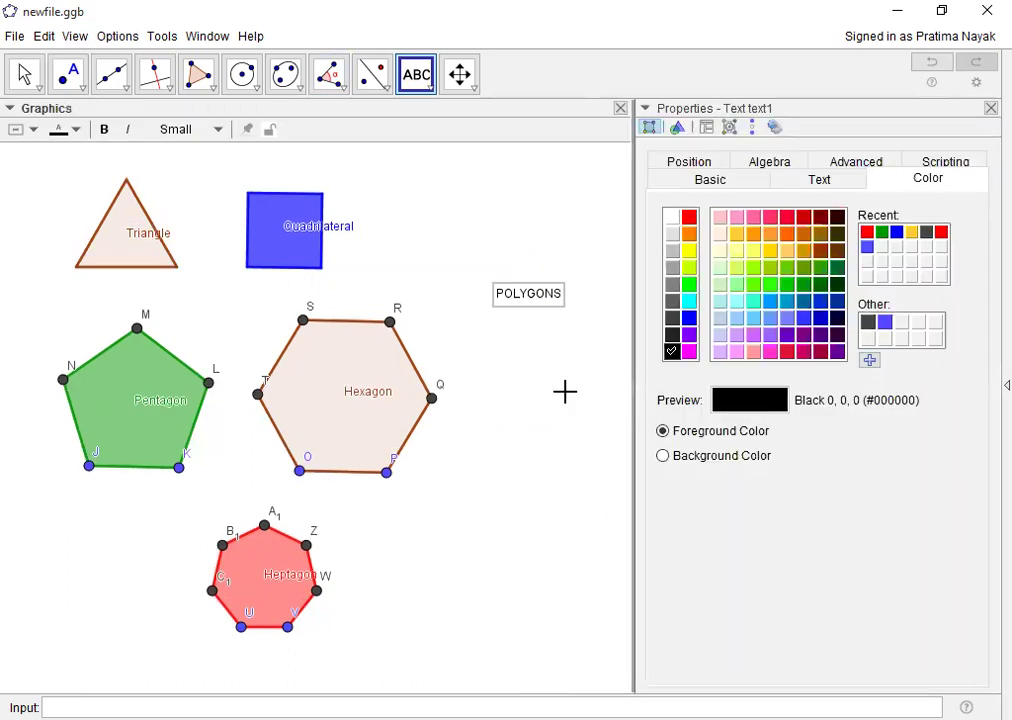
click(706, 179)
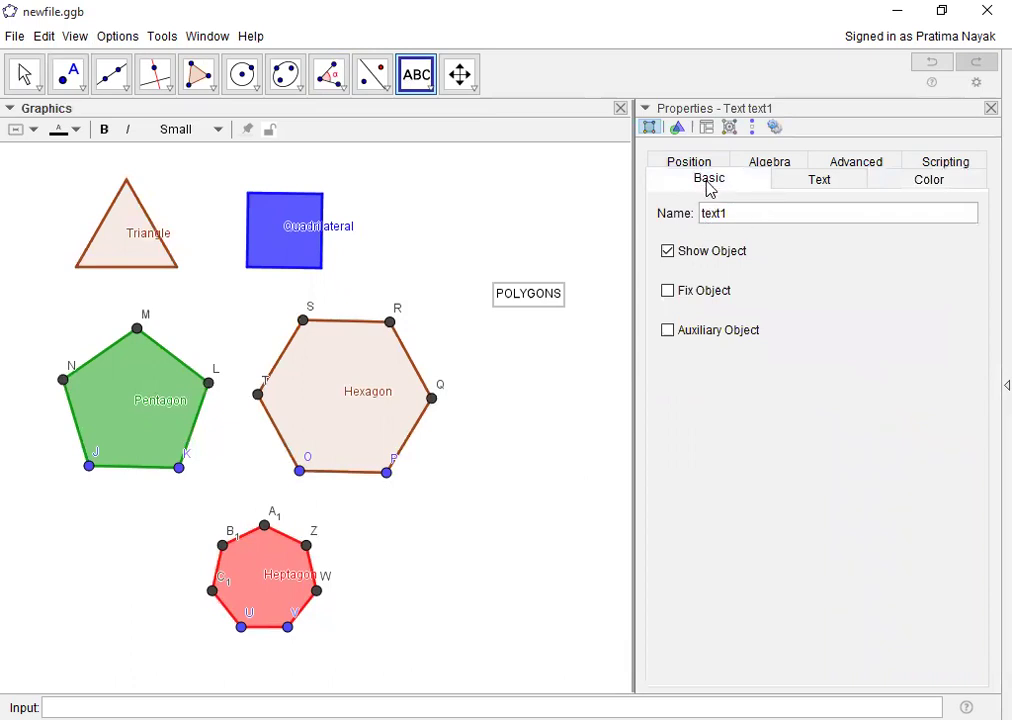
click(820, 182)
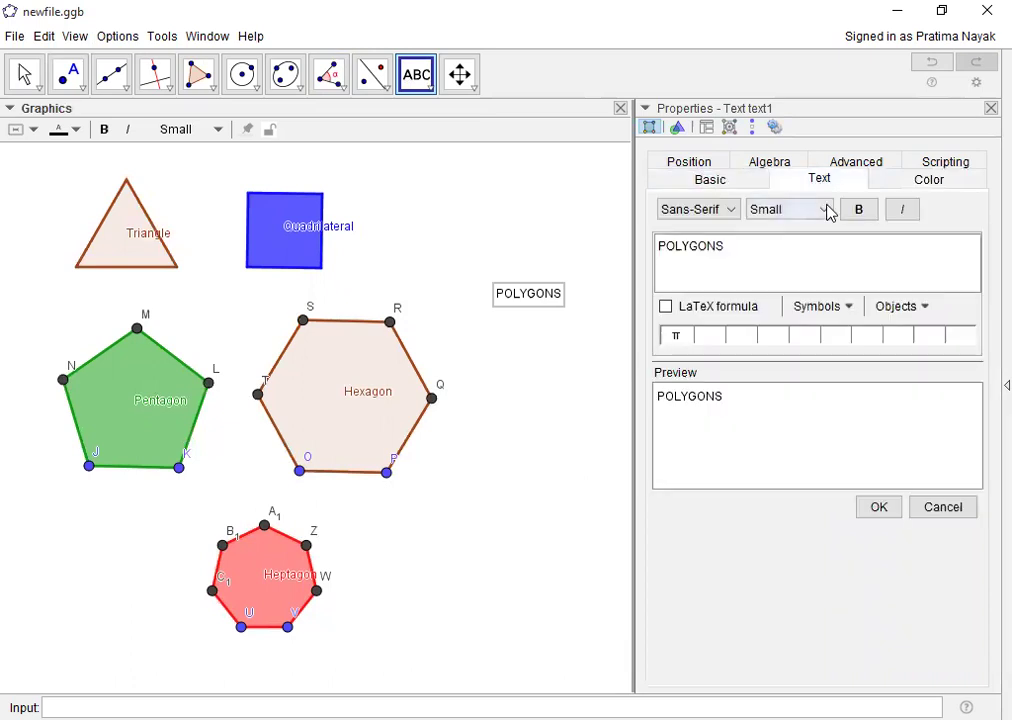
click(825, 209)
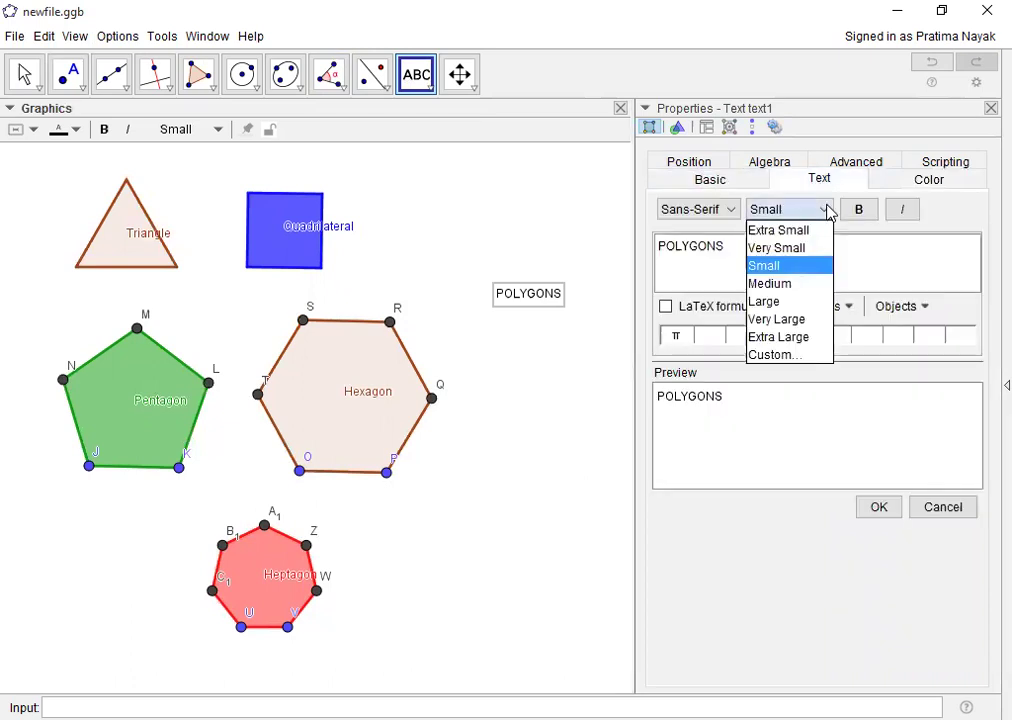
click(779, 338)
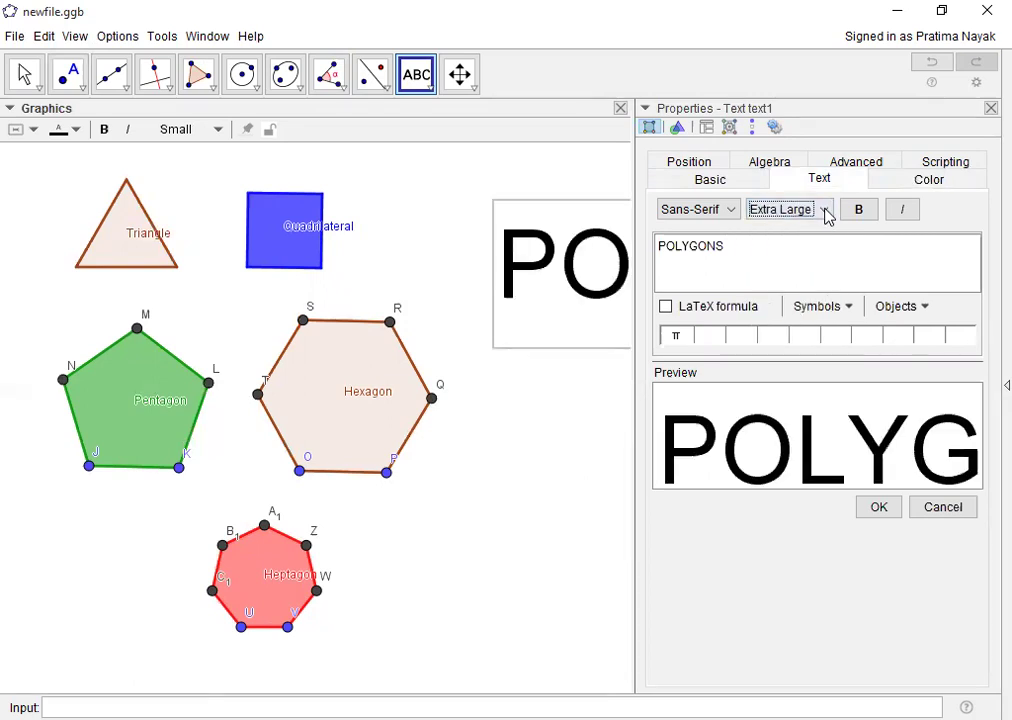
click(825, 211)
click(784, 301)
click(859, 212)
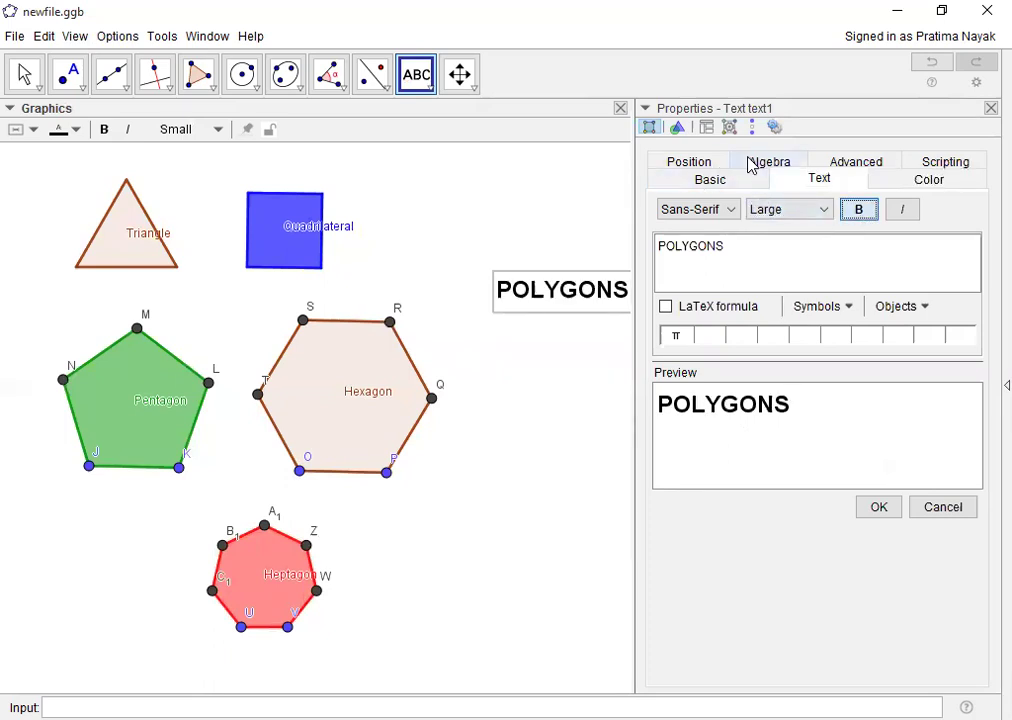
click(936, 182)
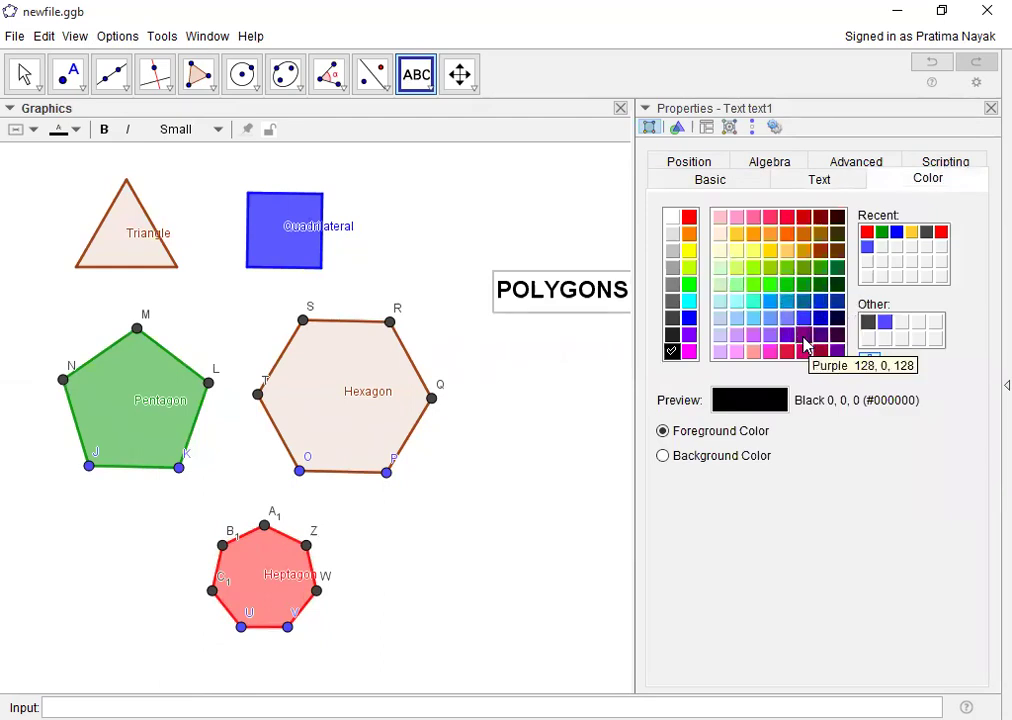
click(803, 335)
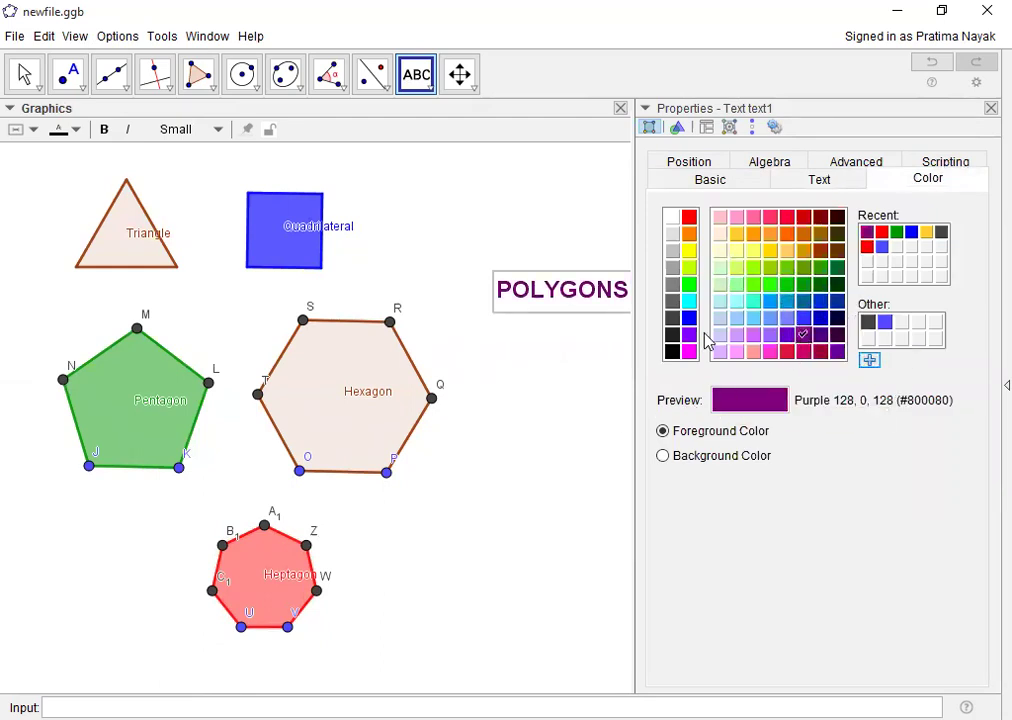
click(989, 108)
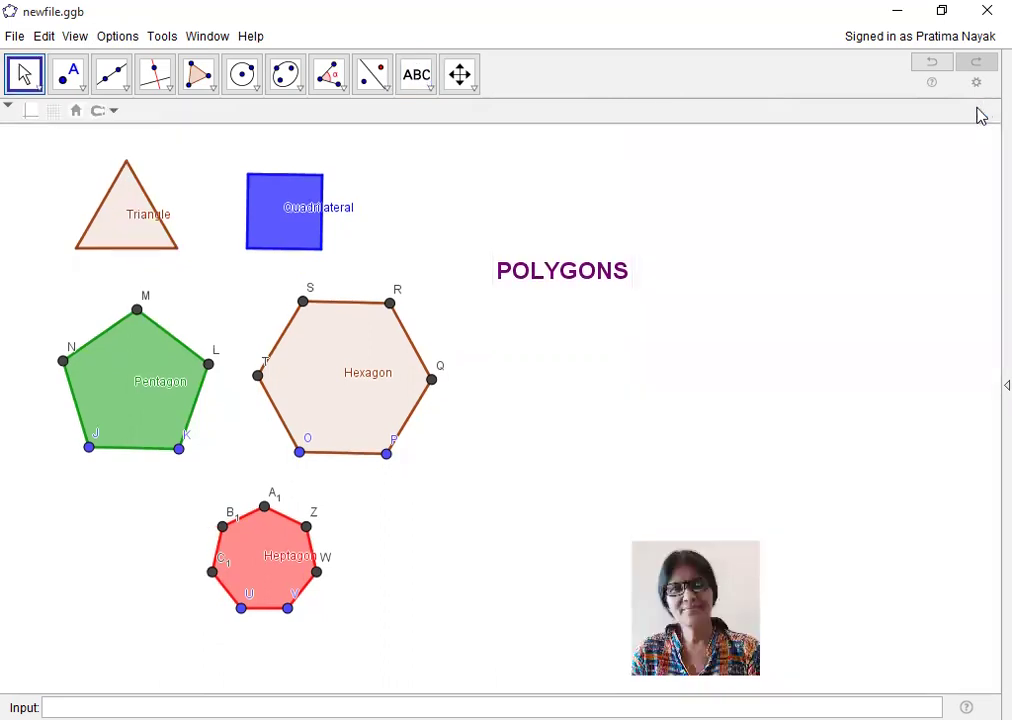